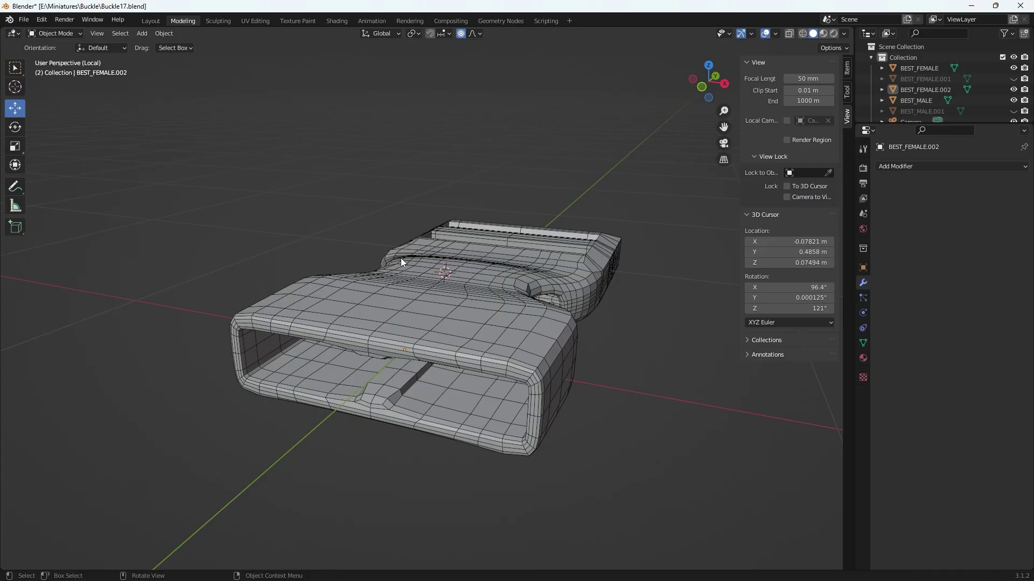
Orbit around the buckle to inspect it, then switch it into Edit Mode
middle_drag(365, 231, 351, 208)
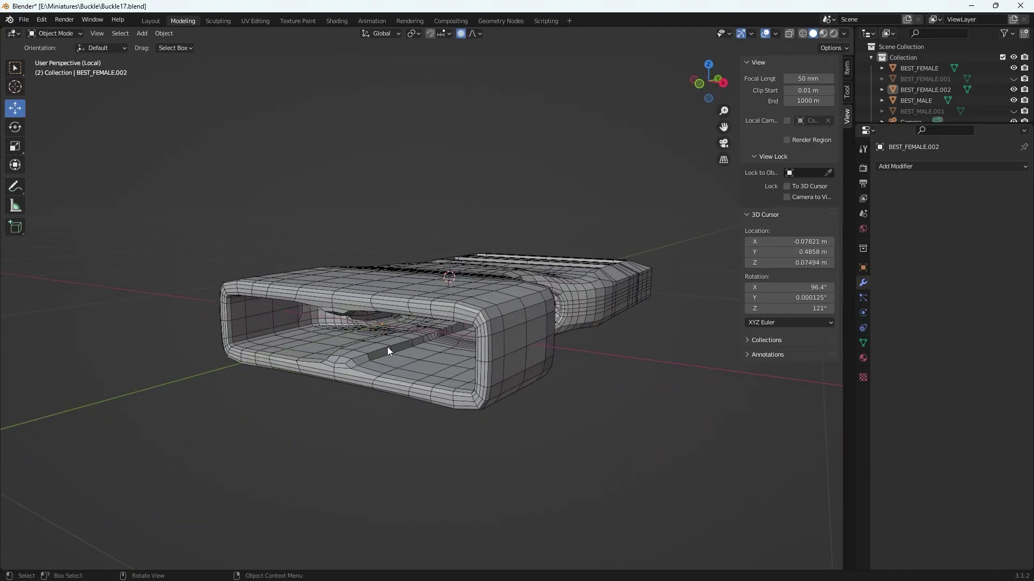
mouse_move(381, 369)
middle_down()
mouse_move(397, 358)
mouse_move(381, 425)
mouse_move(426, 377)
mouse_move(429, 349)
mouse_move(389, 344)
mouse_move(364, 361)
mouse_move(390, 383)
middle_up()
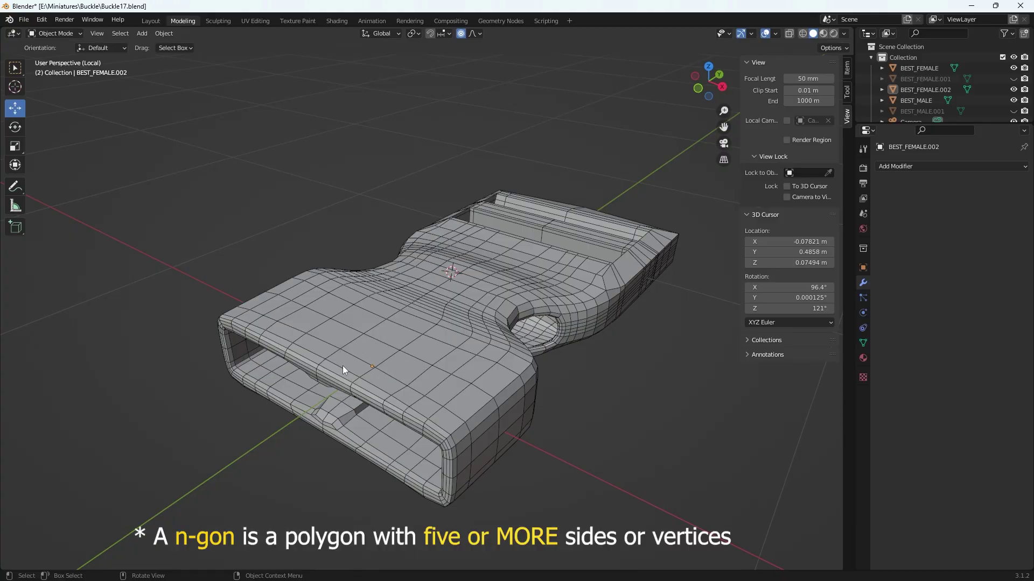
middle_drag(379, 351, 402, 344)
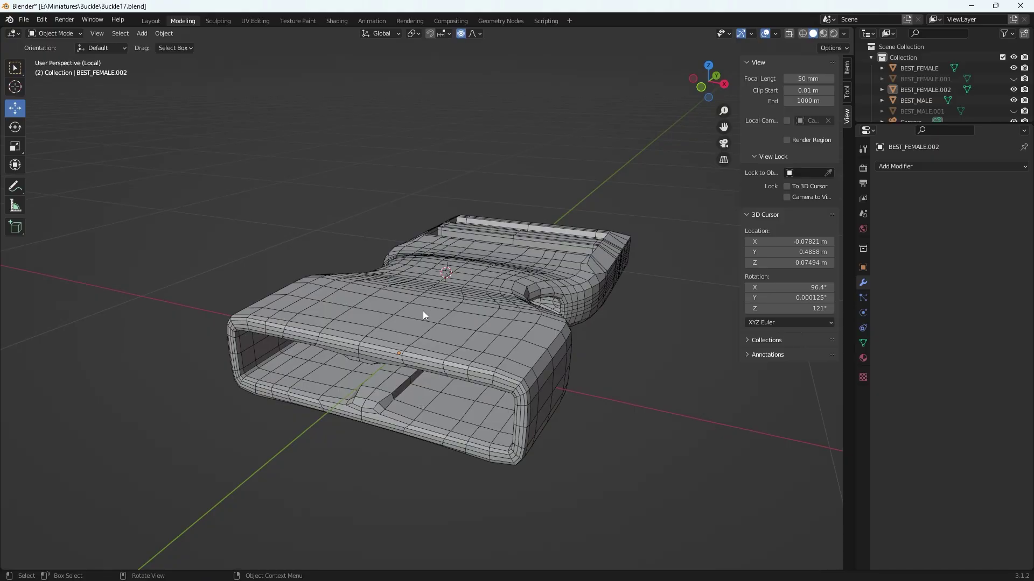
middle_drag(417, 295, 405, 305)
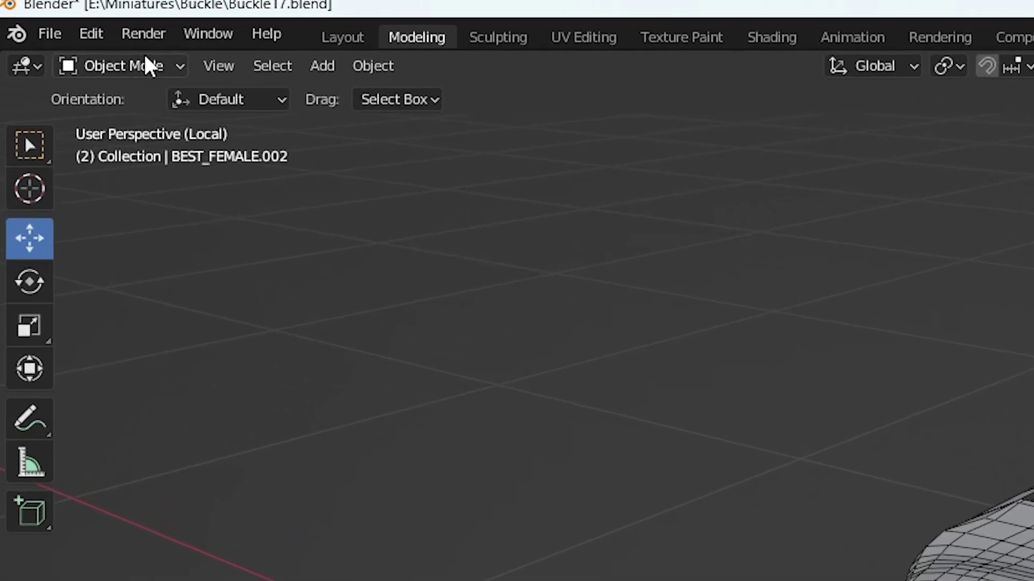
click(54, 33)
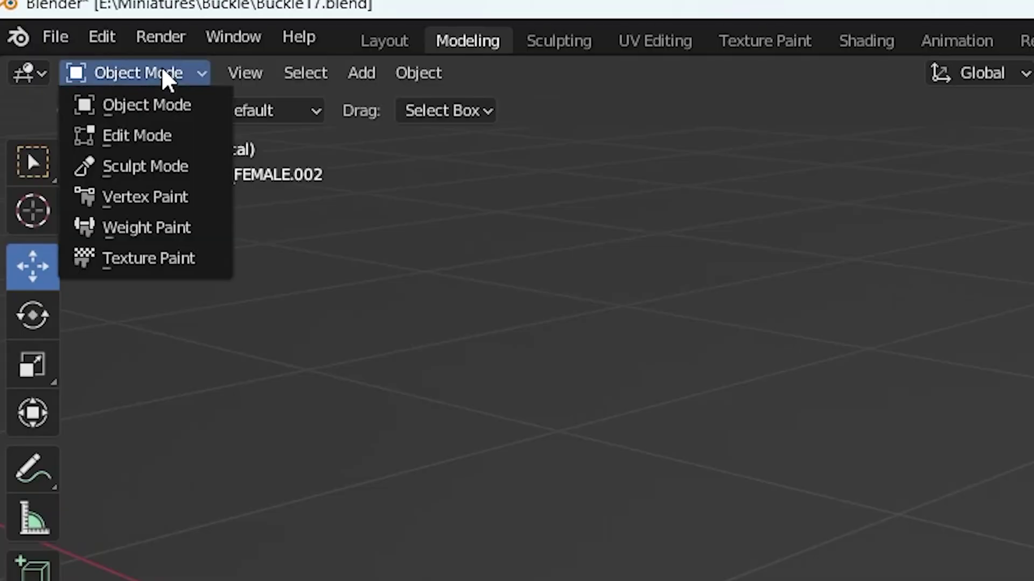
click(175, 145)
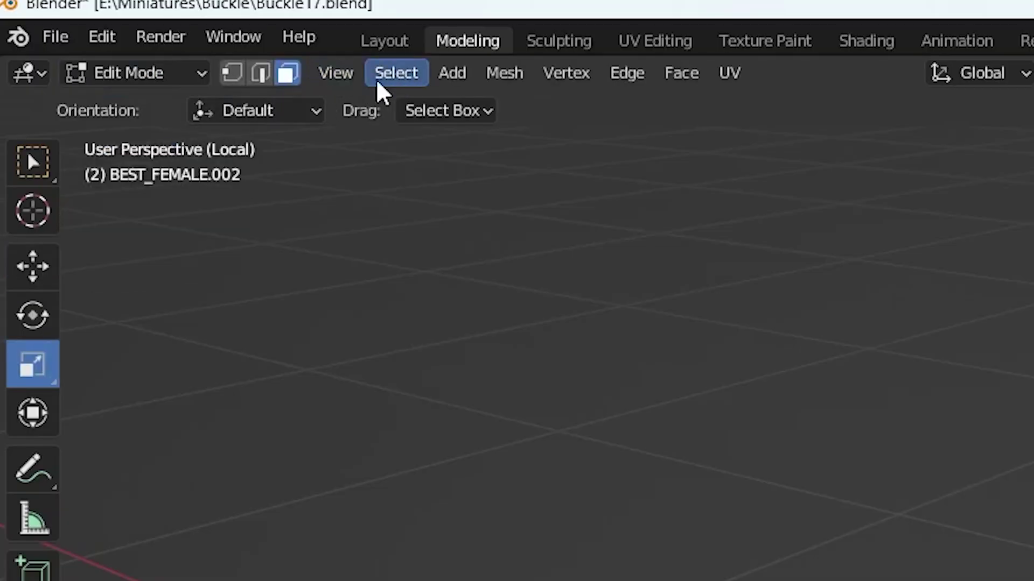
Run Select Faces by Sides to pick faces that don't have four vertices
click(416, 86)
mouse_move(506, 449)
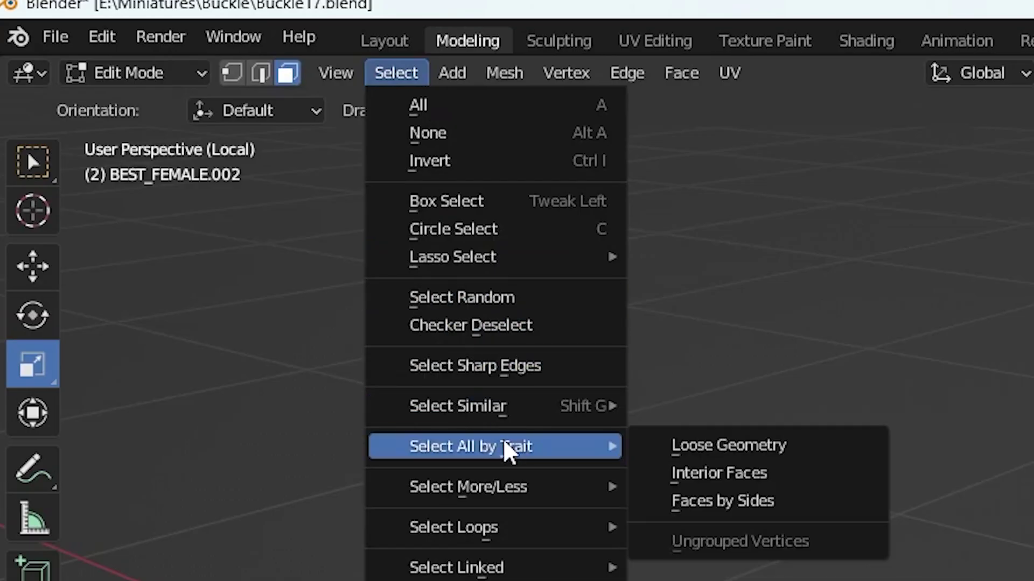
click(719, 504)
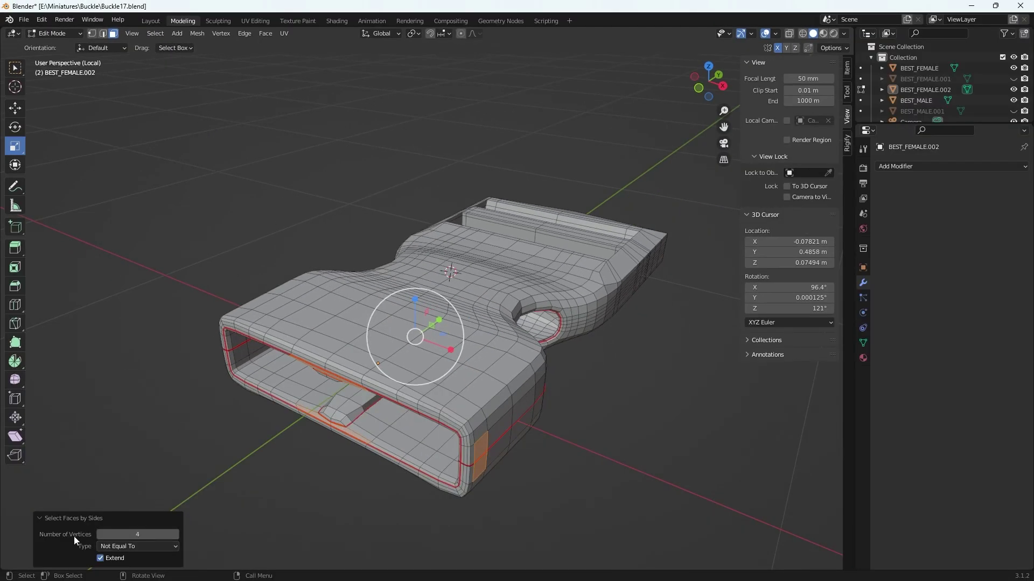
Set Faces by Sides to 3 vertices with Equal To, selecting only the buckle's triangles
click(131, 535)
click(132, 536)
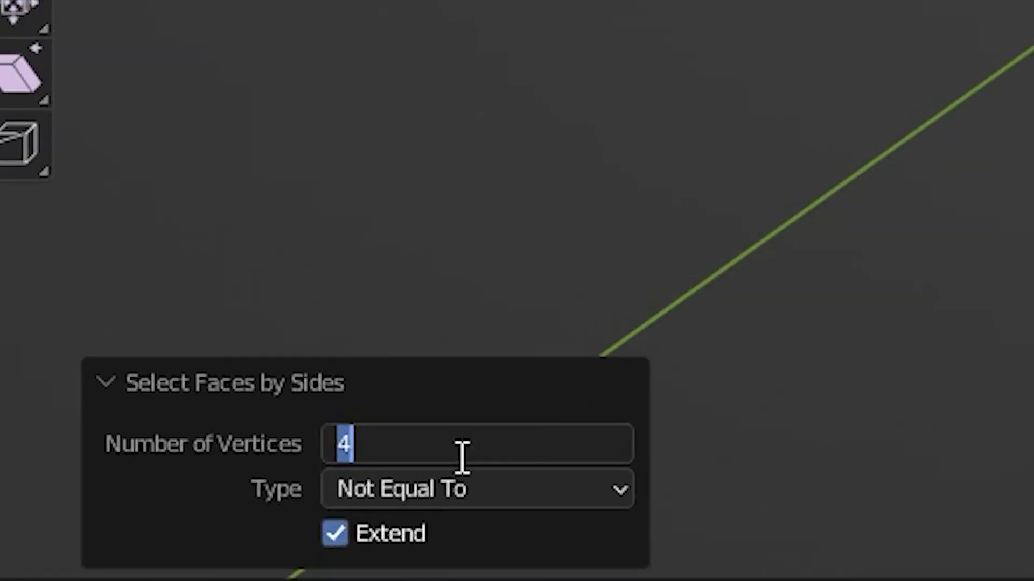
click(478, 492)
click(435, 491)
click(453, 487)
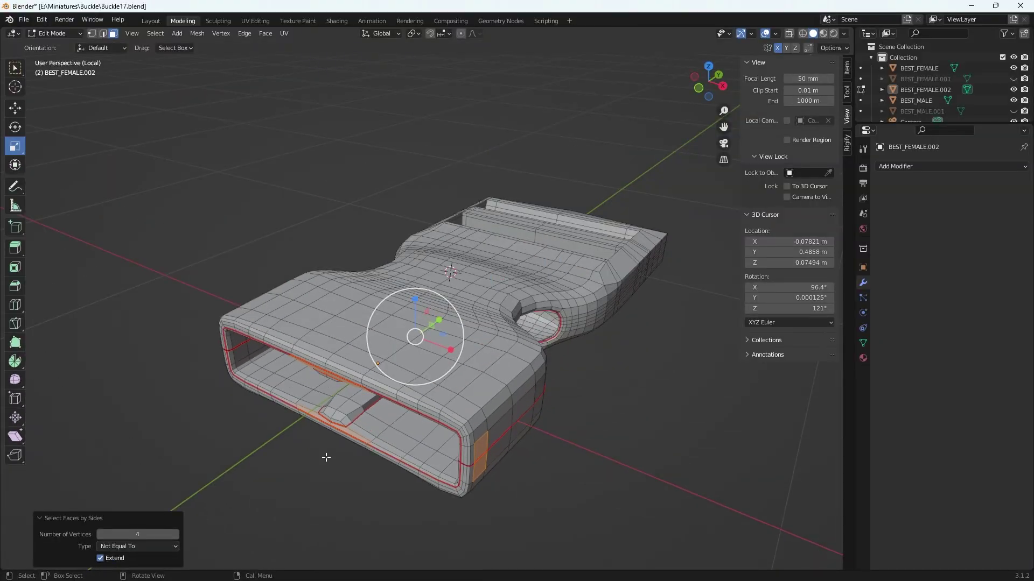
click(142, 534)
key(Return)
click(125, 547)
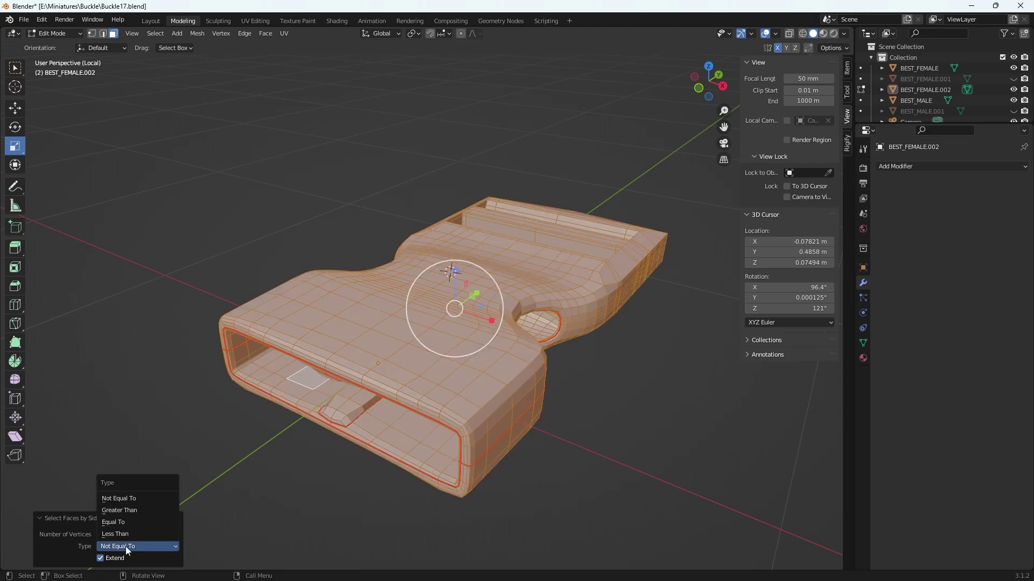
click(132, 522)
middle_drag(150, 514, 302, 467)
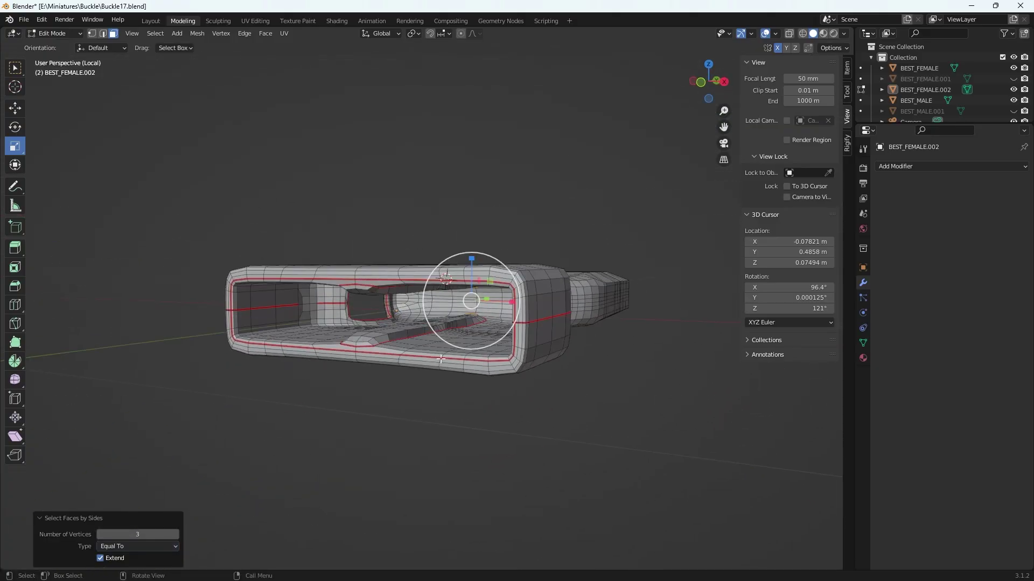
scroll(565, 334, up, 6)
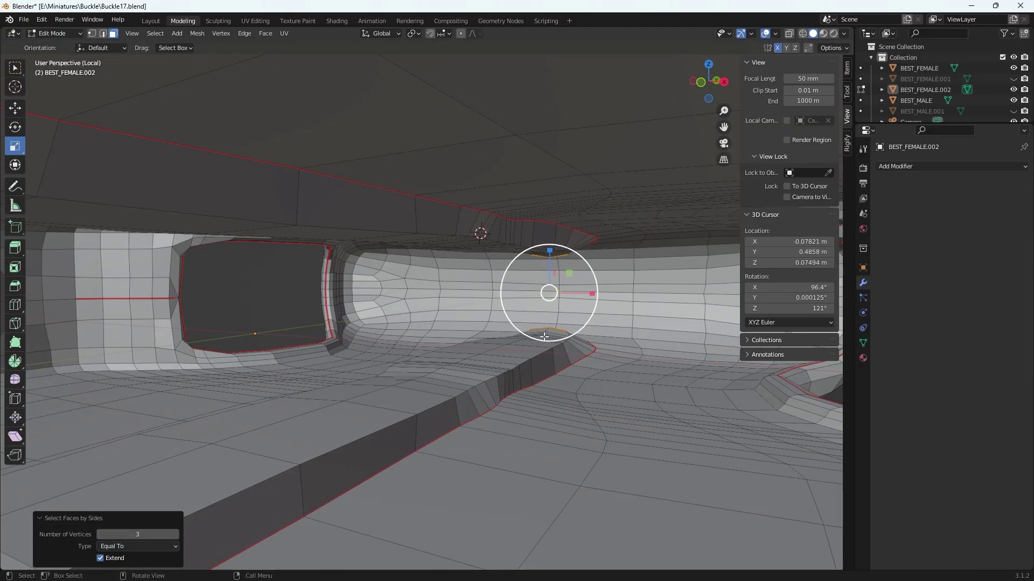
scroll(545, 336, down, 5)
click(139, 533)
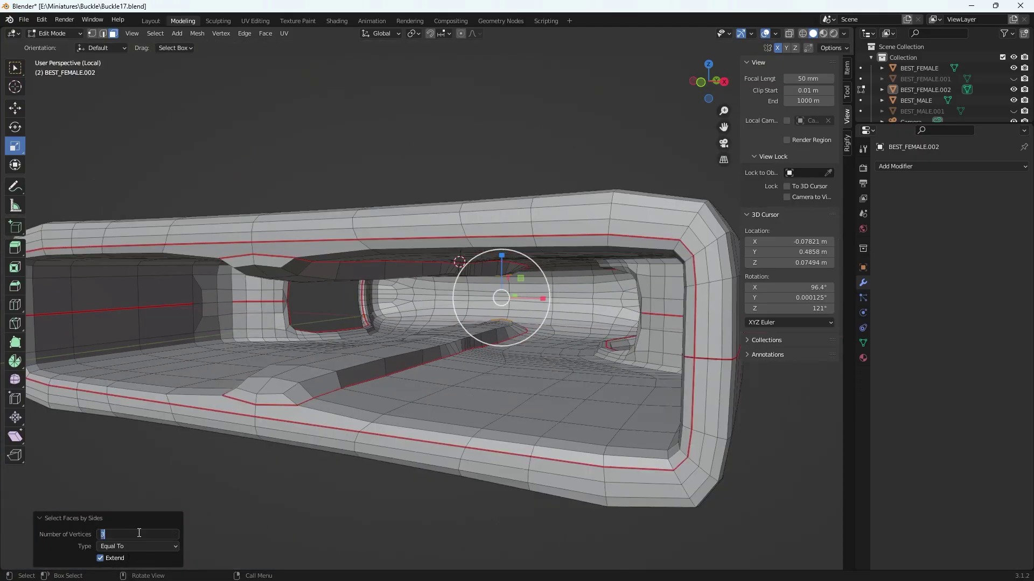
text(5)
key(Return)
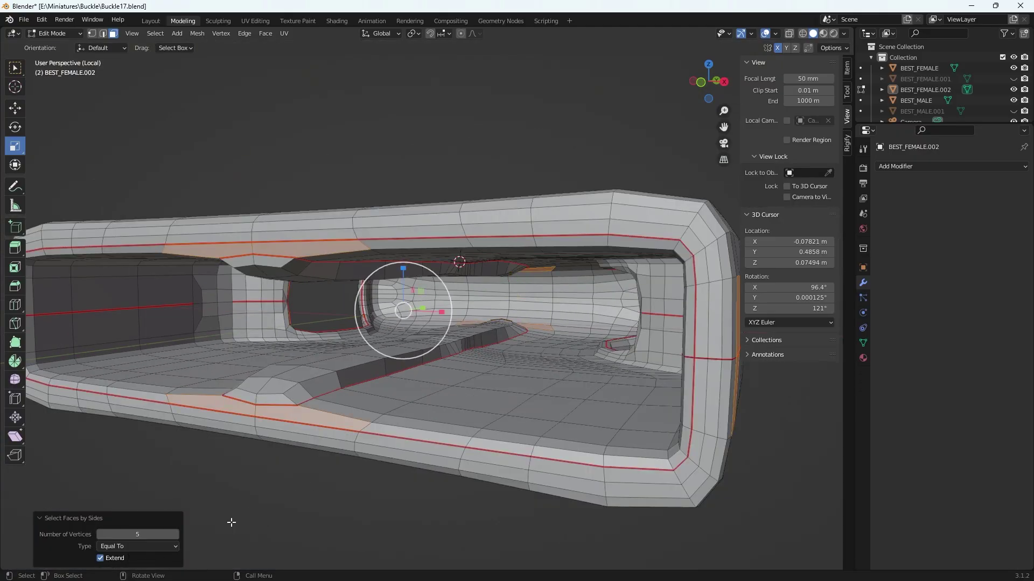
mouse_move(285, 432)
middle_down()
mouse_move(328, 426)
mouse_move(282, 434)
middle_up()
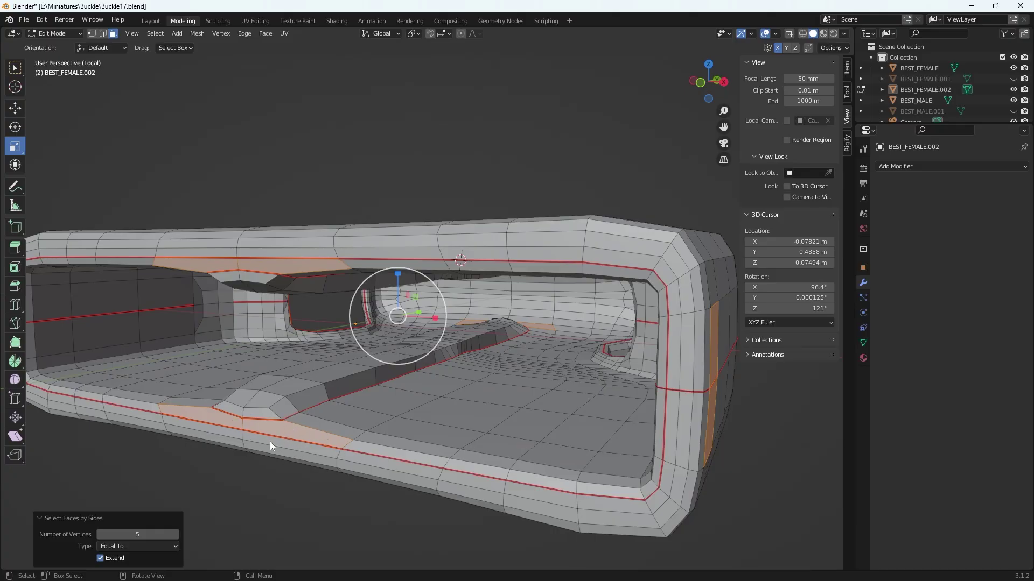
click(137, 536)
key(Return)
click(139, 549)
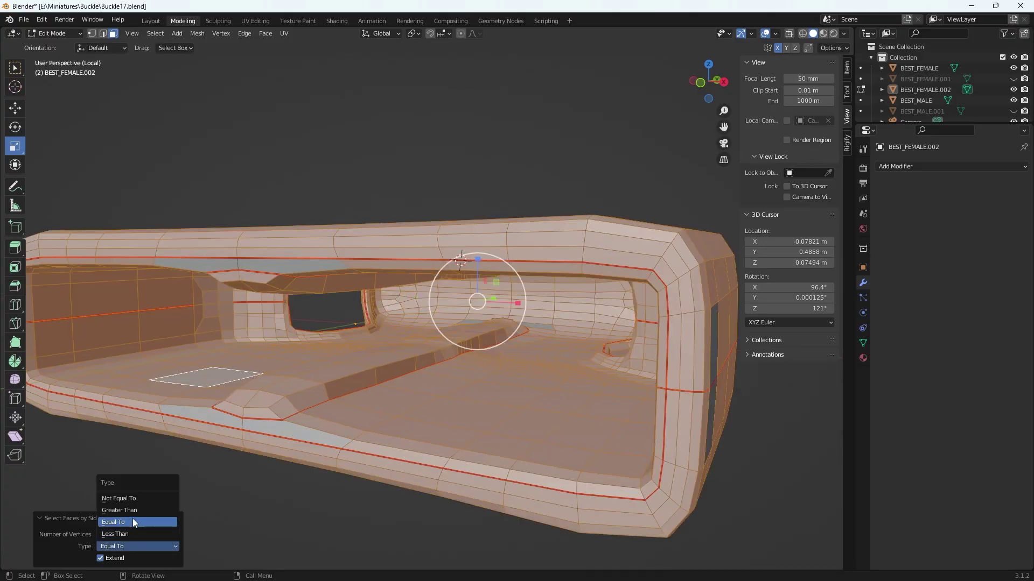
click(149, 500)
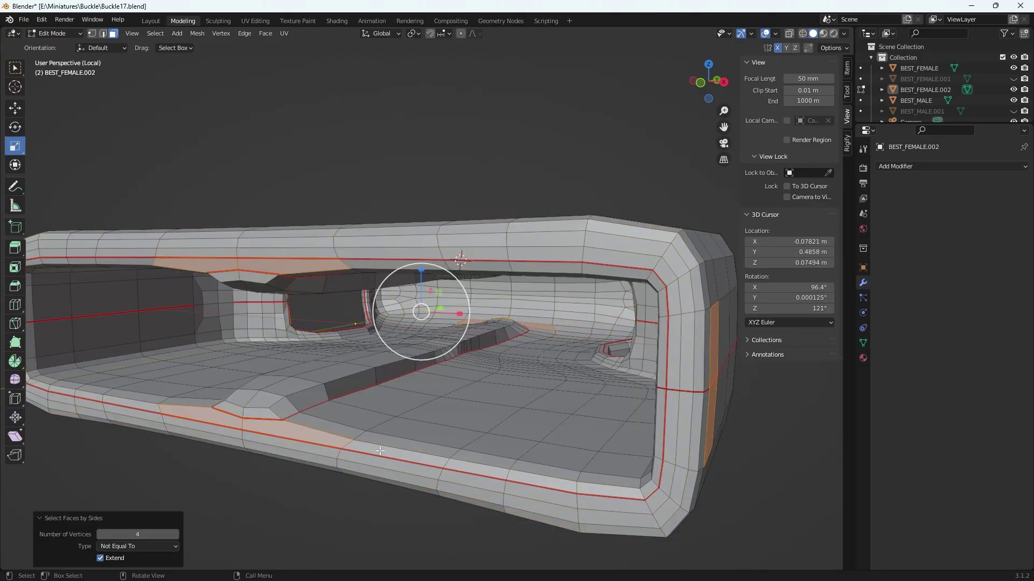
click(145, 534)
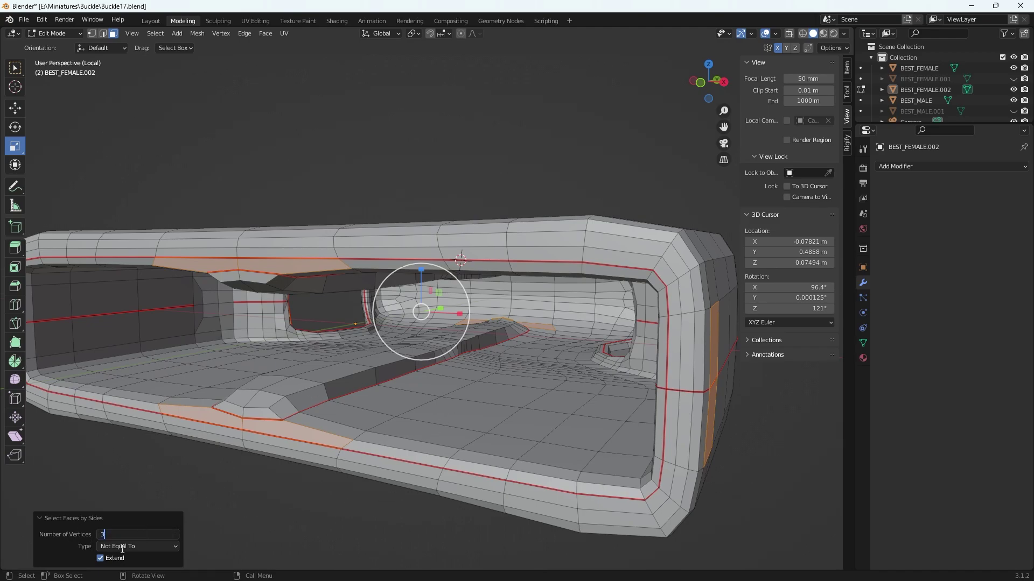
text(3)
key(Return)
click(124, 547)
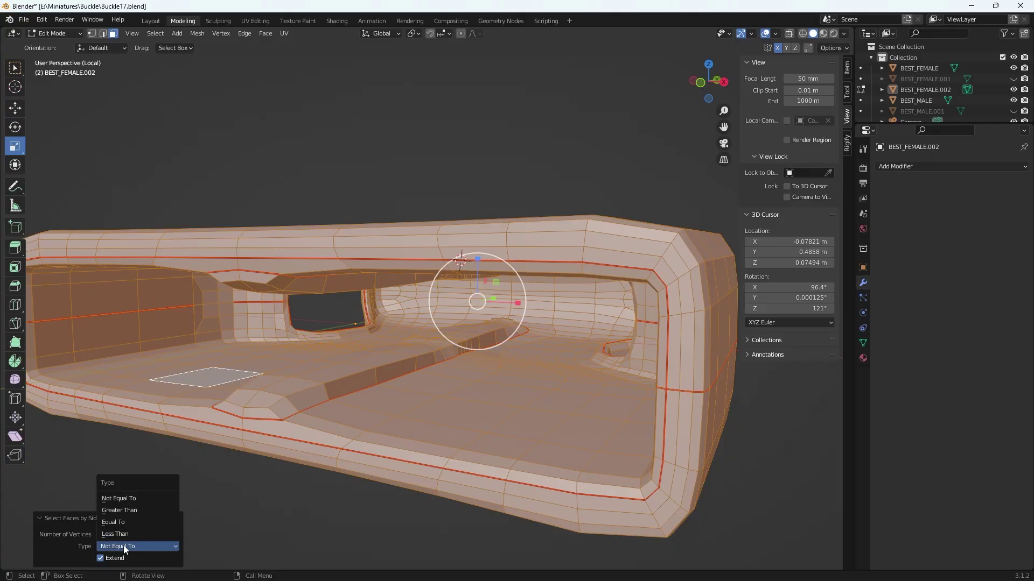
click(119, 523)
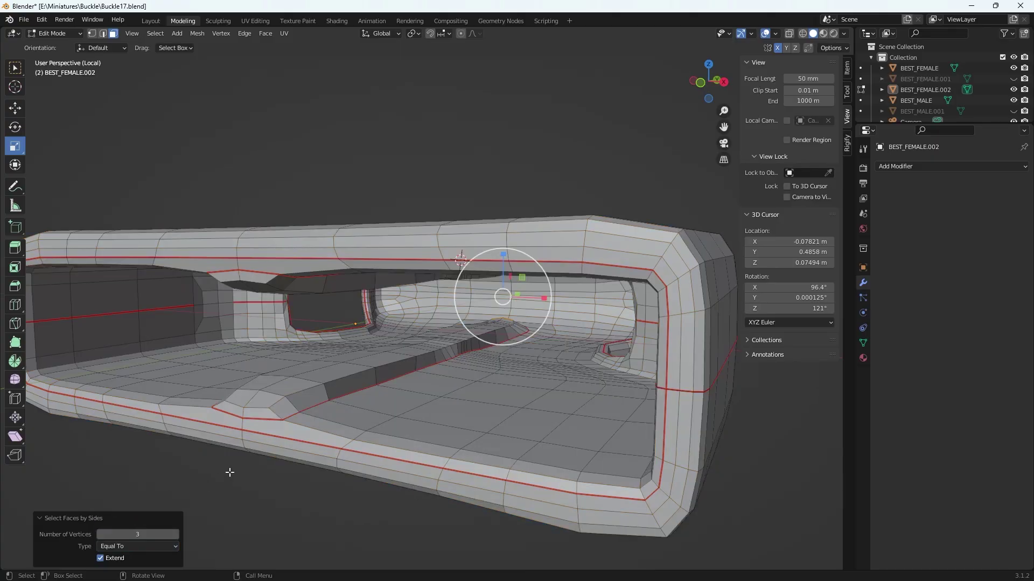
scroll(567, 265, up, 10)
Select the large face and the small triangle beside it, delete them, then undo
middle_drag(603, 344, 458, 322)
scroll(458, 326, up, 2)
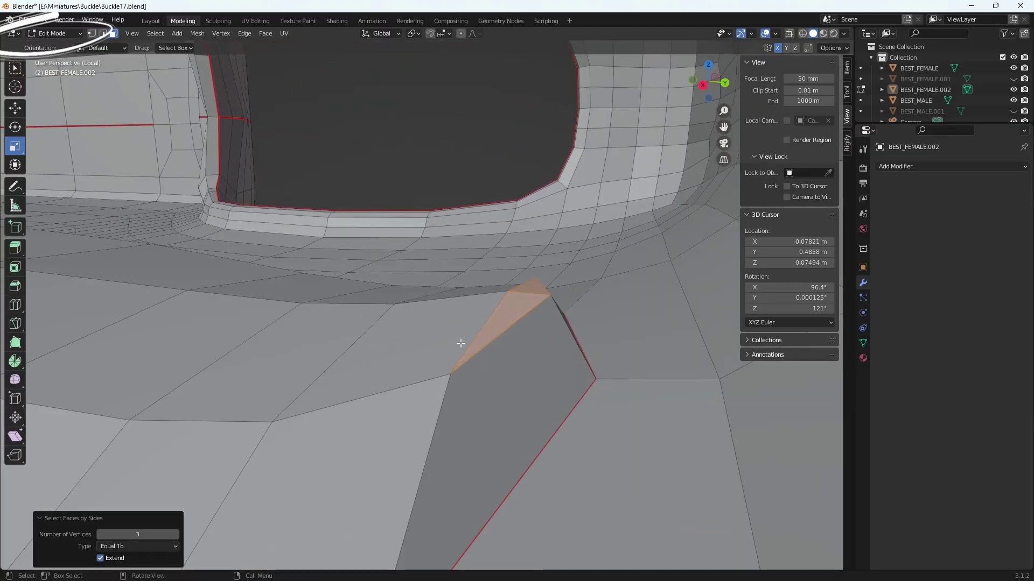
scroll(482, 331, down, 1)
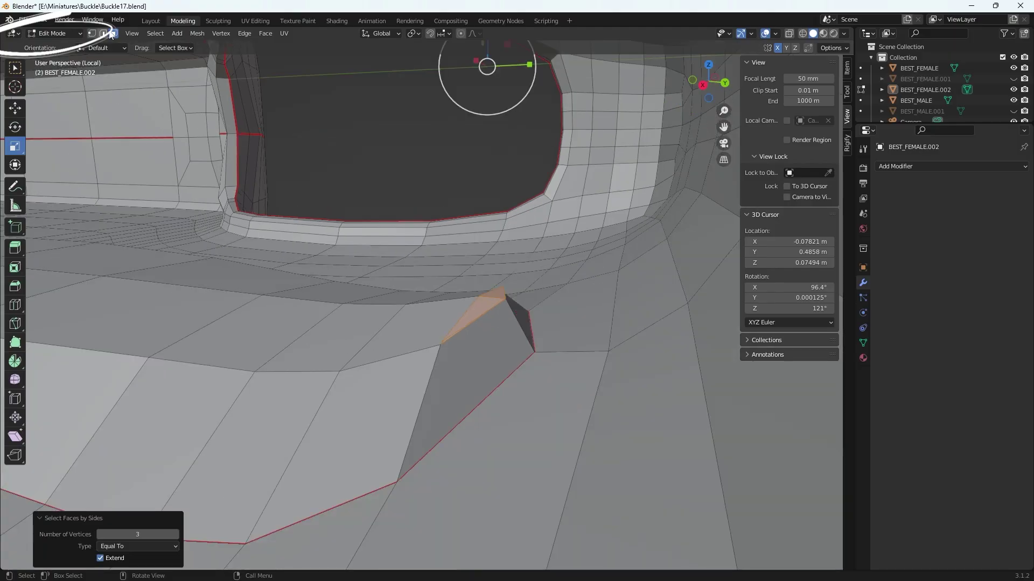
click(493, 357)
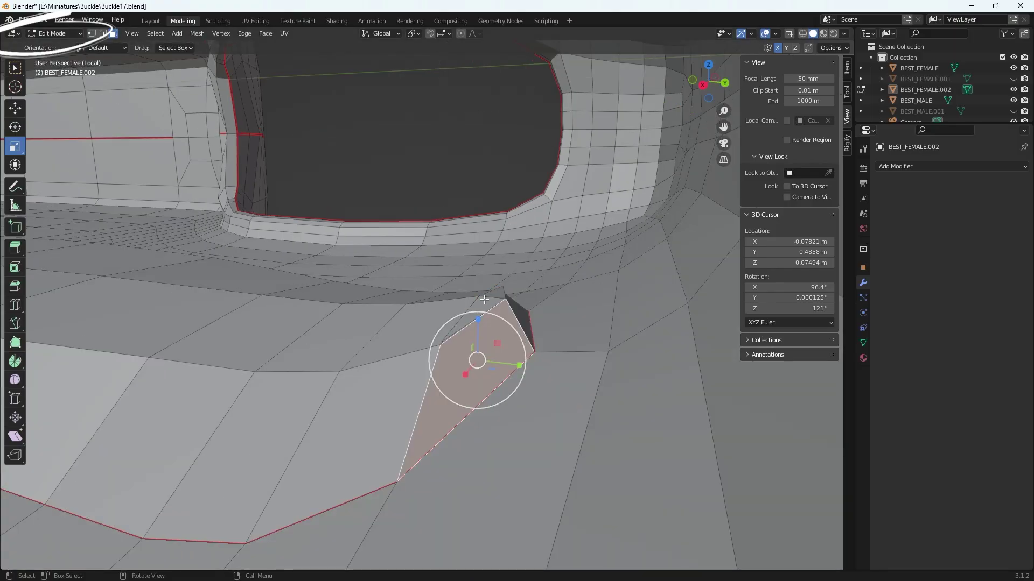
click(478, 310)
scroll(477, 311, down, 1)
middle_drag(477, 312, 452, 398)
key(x)
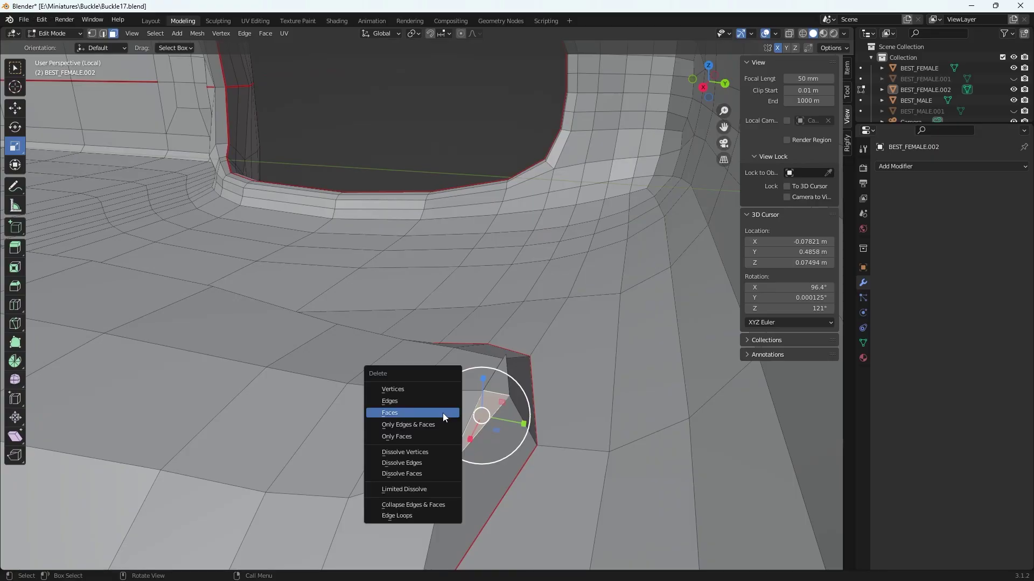
click(413, 414)
key(ctrl+z)
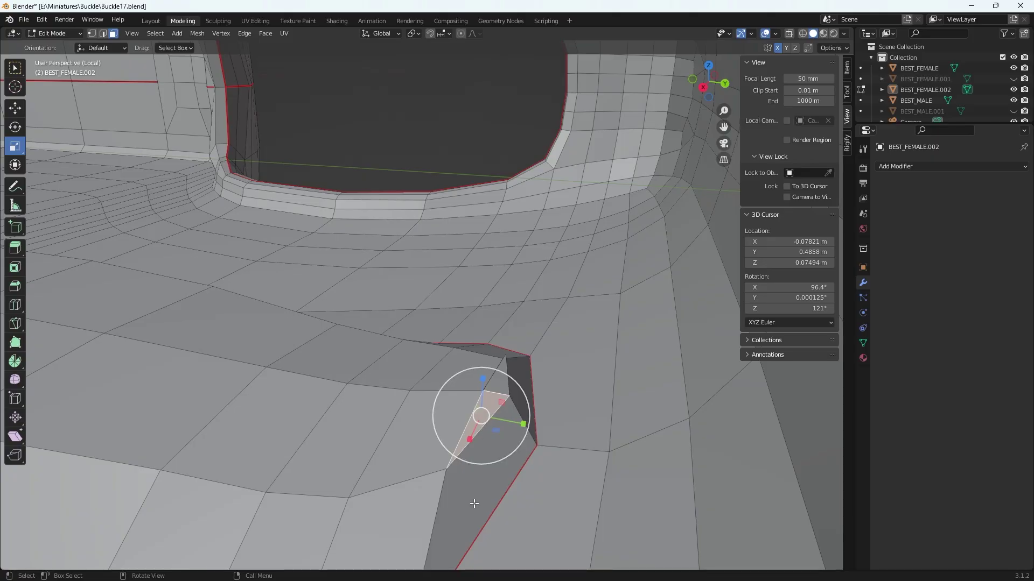
Delete the selected faces, leaving a hole beside the buckle opening
key(x)
click(493, 412)
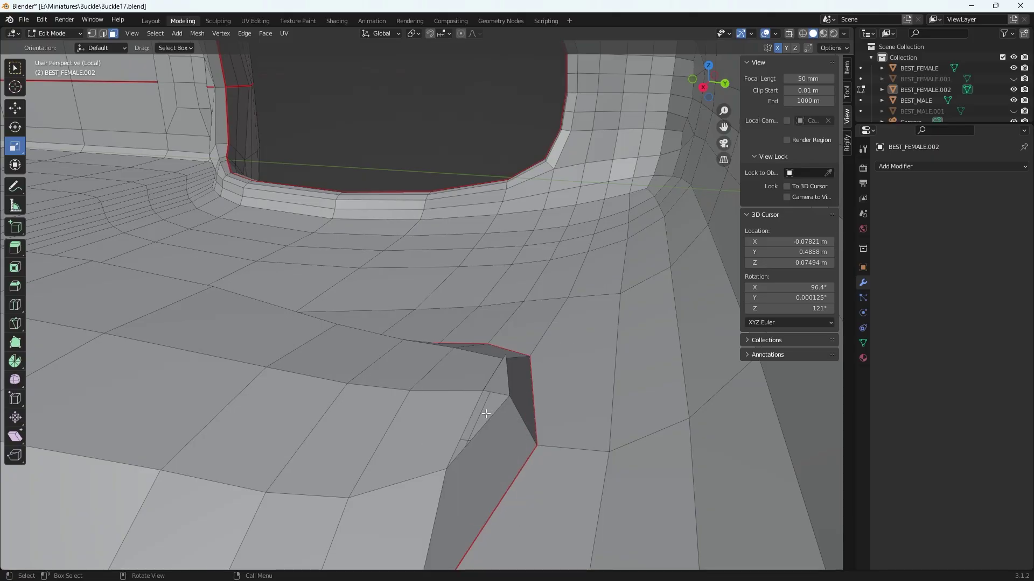
scroll(467, 463, down, 2)
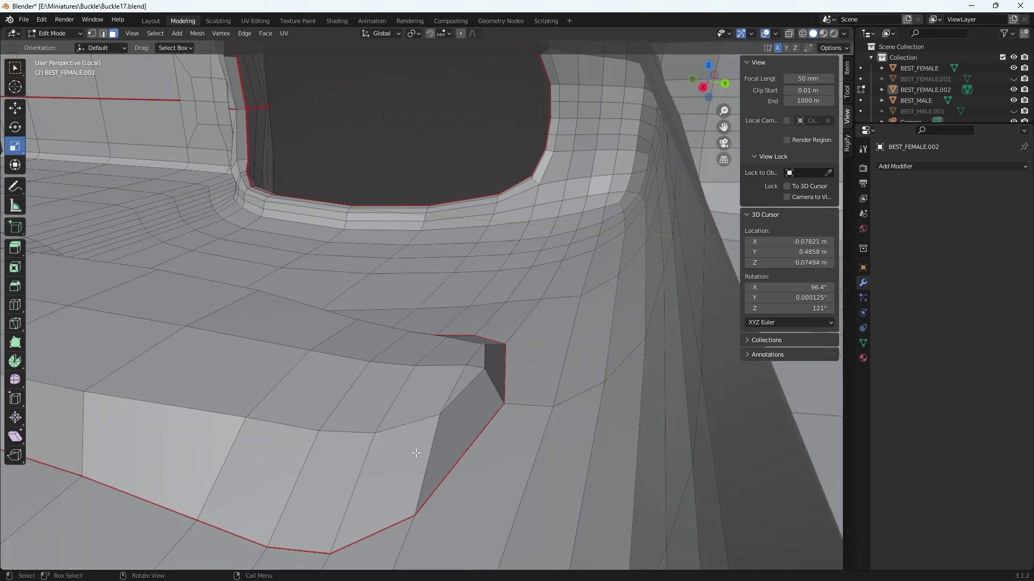
scroll(415, 453, up, 3)
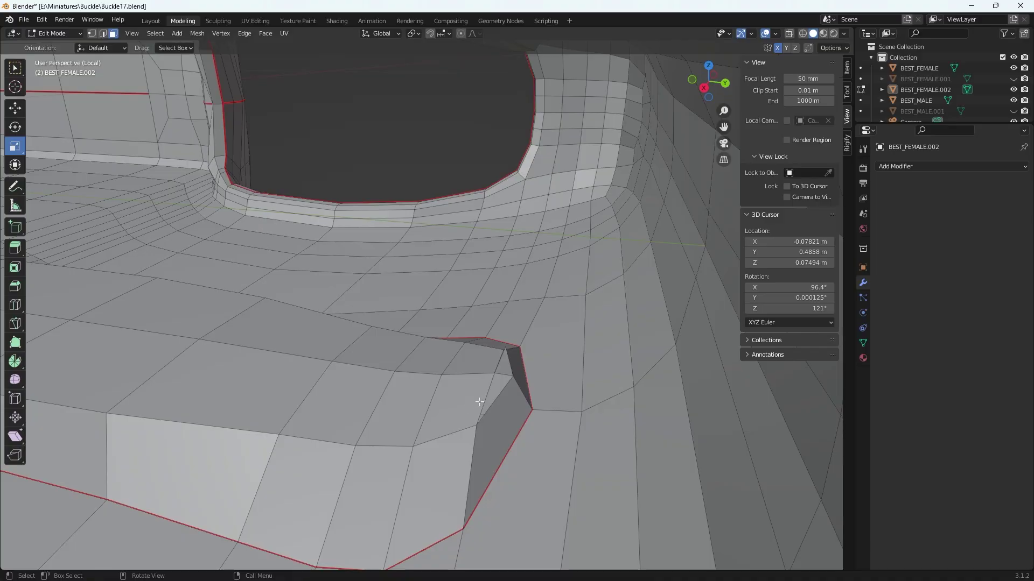
shift+middle_drag(496, 391, 500, 390)
Delete the neighbouring face next to the hole
click(499, 372)
key(x)
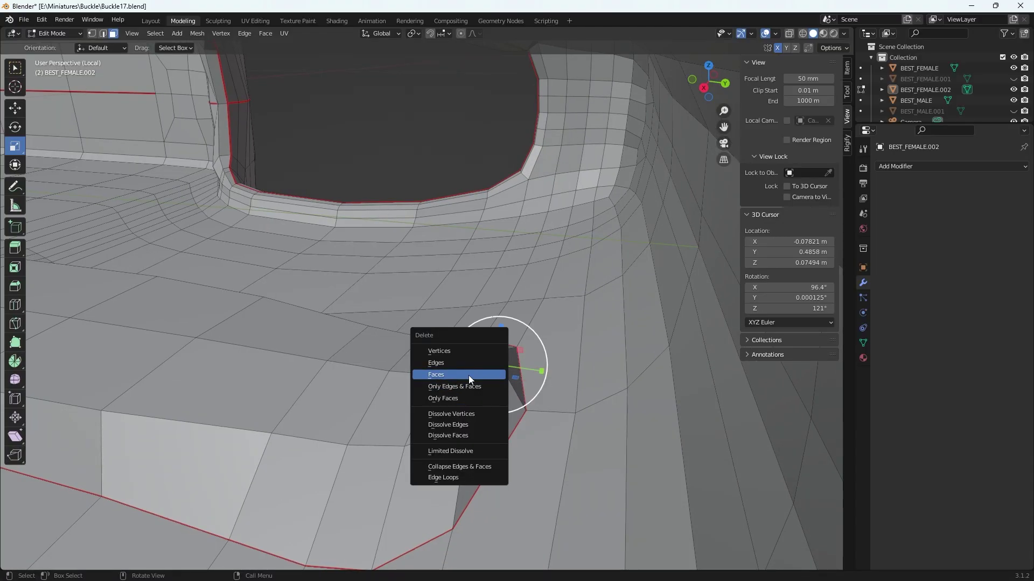
click(468, 376)
middle_drag(468, 375, 495, 397)
Delete the two stray faces at the notch and switch to edge select mode
click(496, 401)
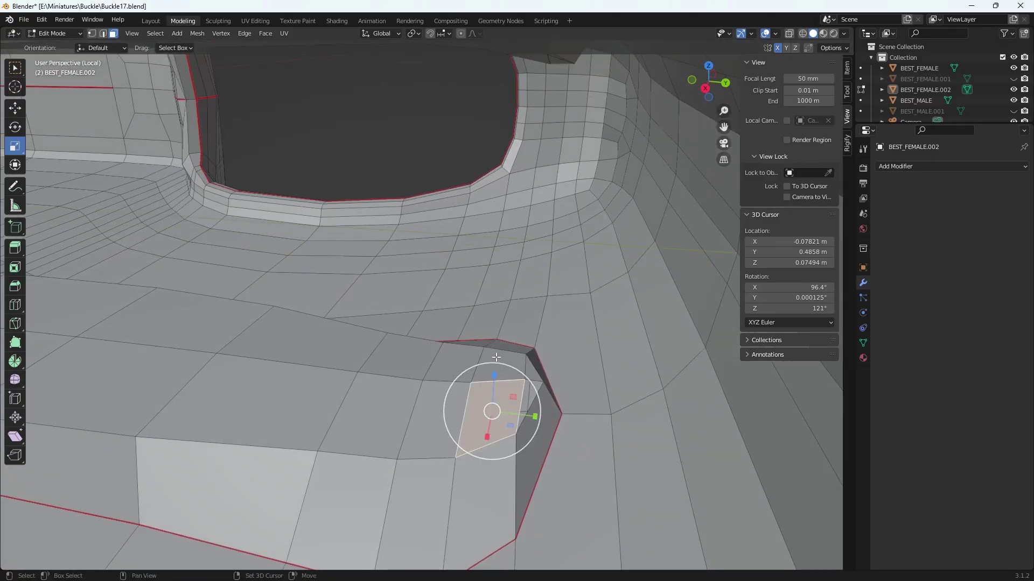
shift+click(496, 357)
key(x)
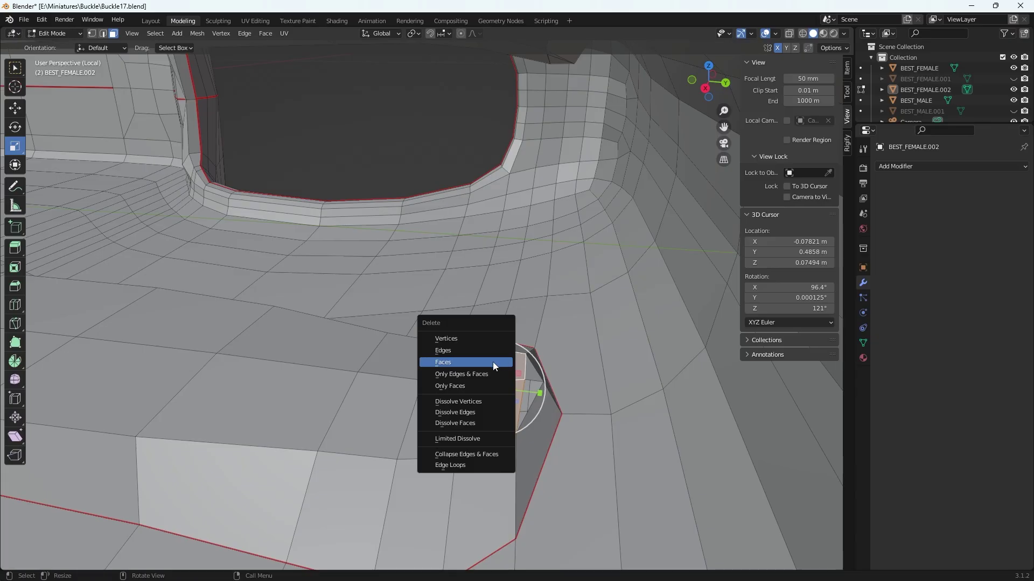
click(476, 365)
middle_drag(532, 375, 498, 346)
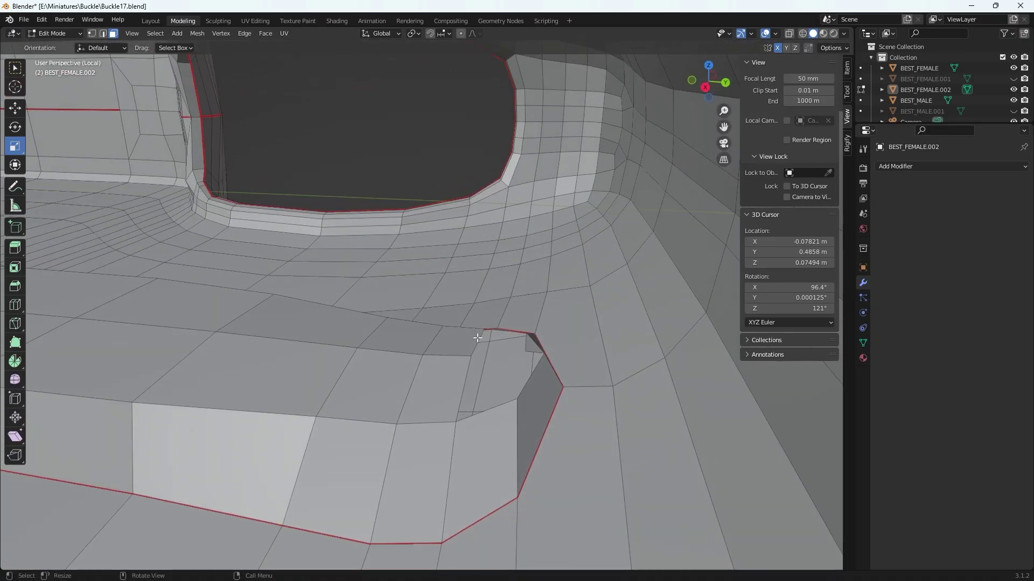
key(2)
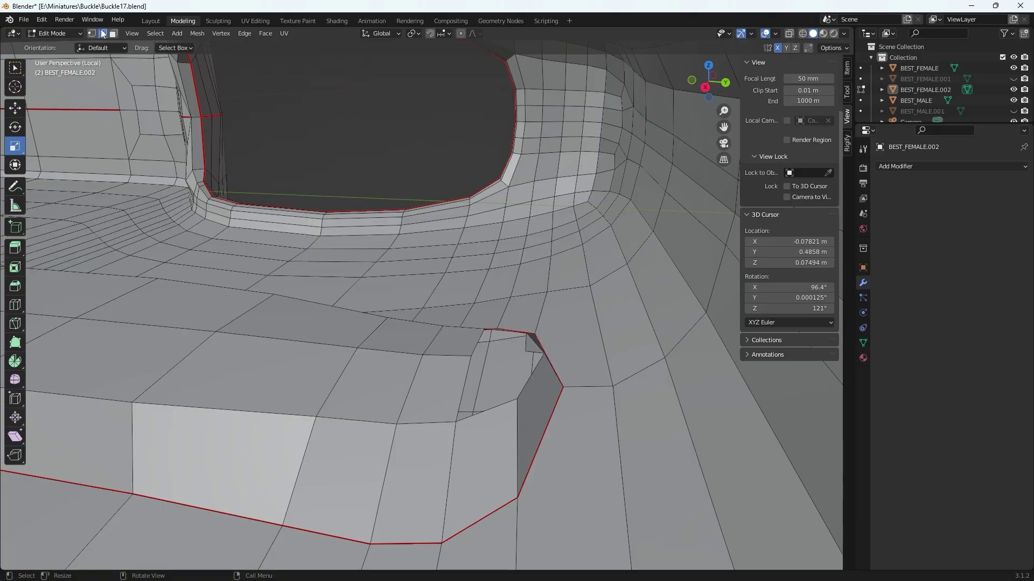
Select four notch rim edges, bridge them with Bridge Edge Loops, then undo it
click(473, 344)
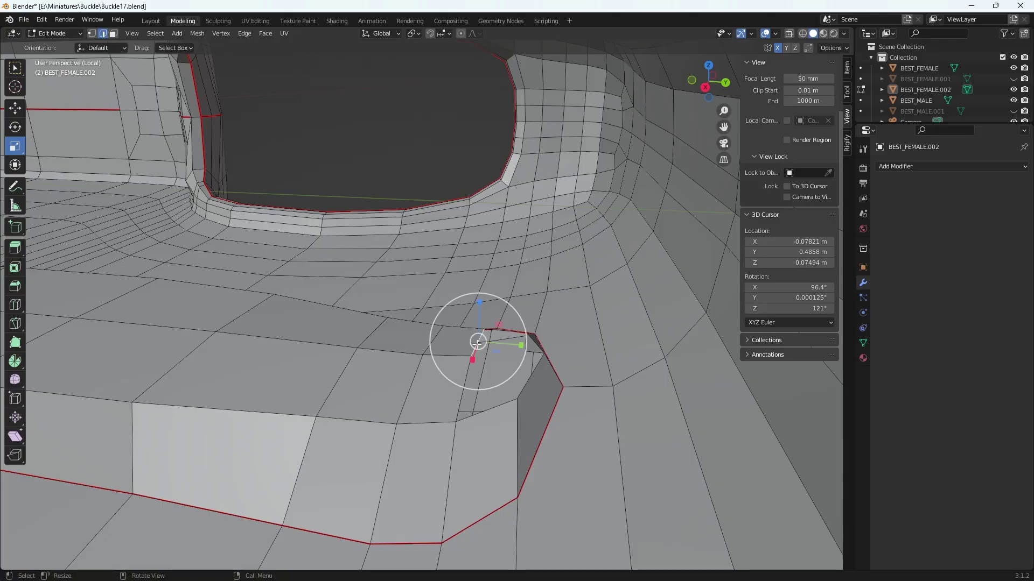
key(KP_Decimal)
shift+middle_drag(526, 370, 531, 397)
shift+click(531, 396)
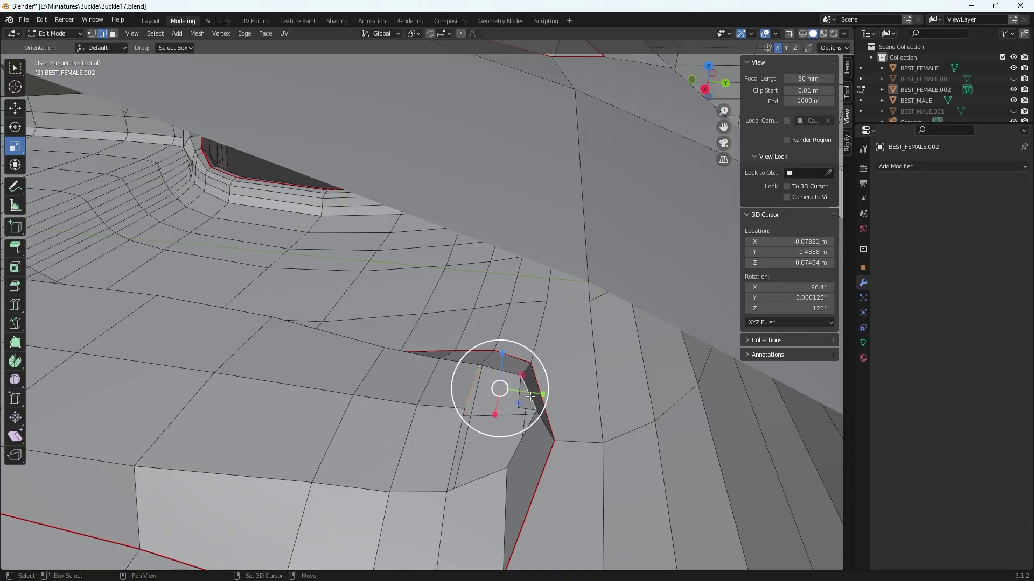
shift+click(455, 449)
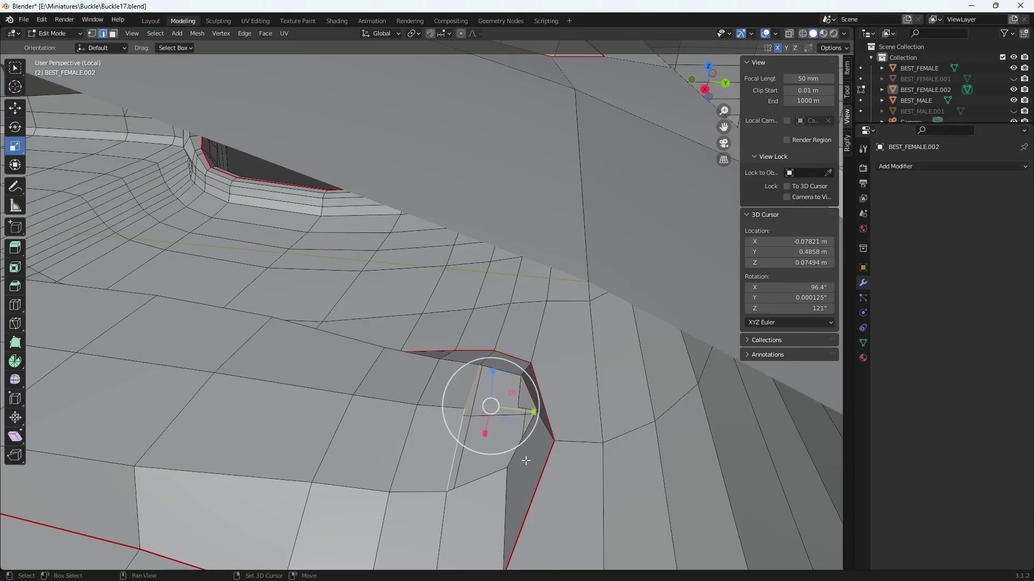
shift+click(509, 464)
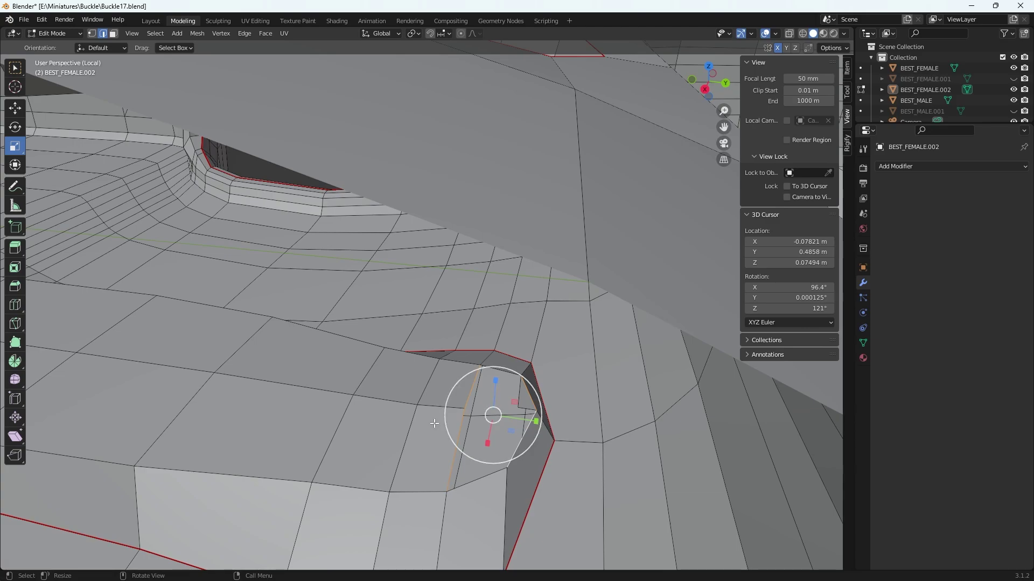
key(ctrl)
key(ctrl+e)
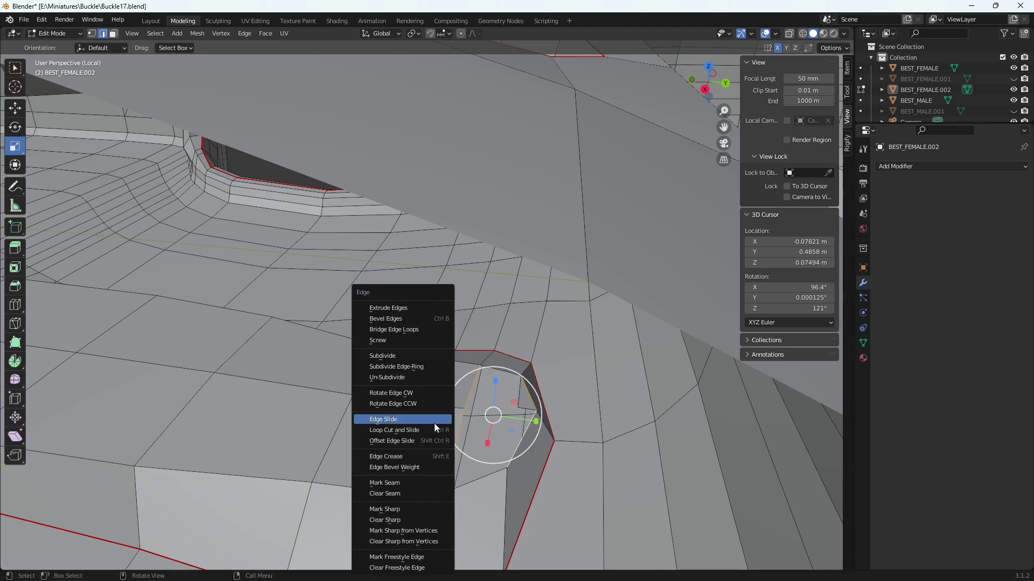
click(418, 333)
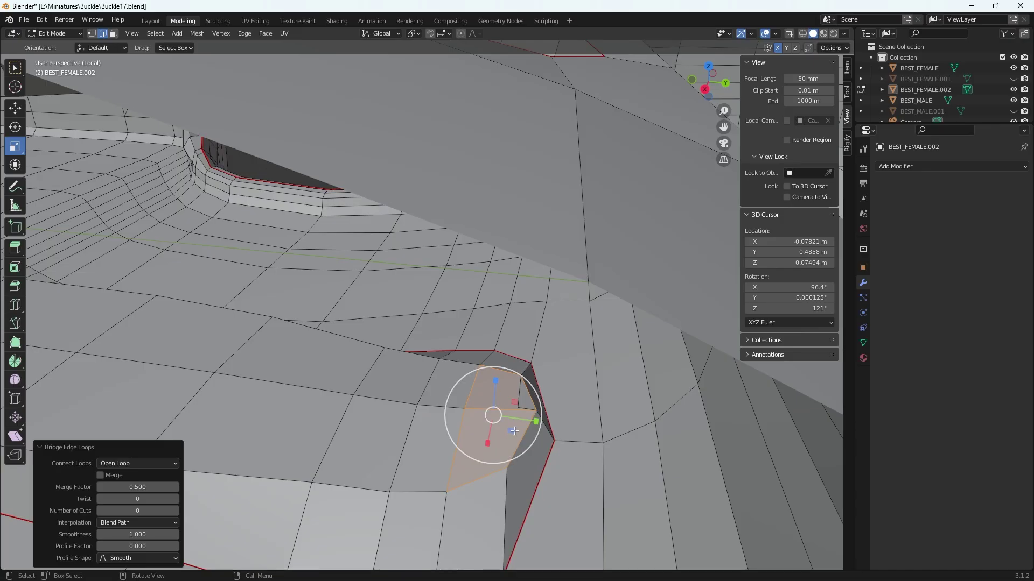
key(ctrl+z)
middle_drag(535, 454, 506, 381)
In face select mode, delete the remaining notch face and return to Object Mode
click(113, 33)
click(501, 381)
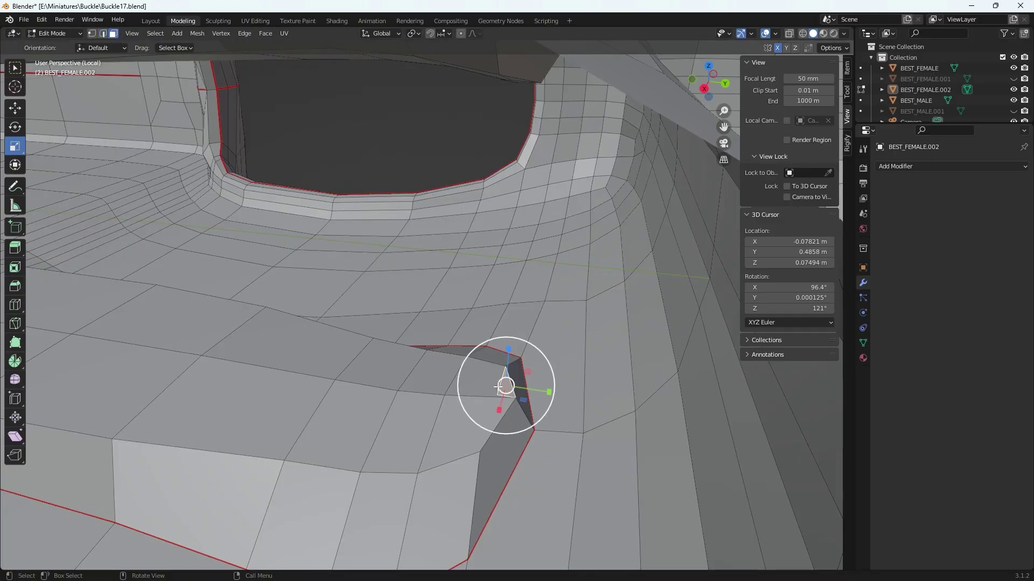
key(x)
click(497, 387)
middle_drag(481, 384, 498, 251)
scroll(488, 369, down, 1)
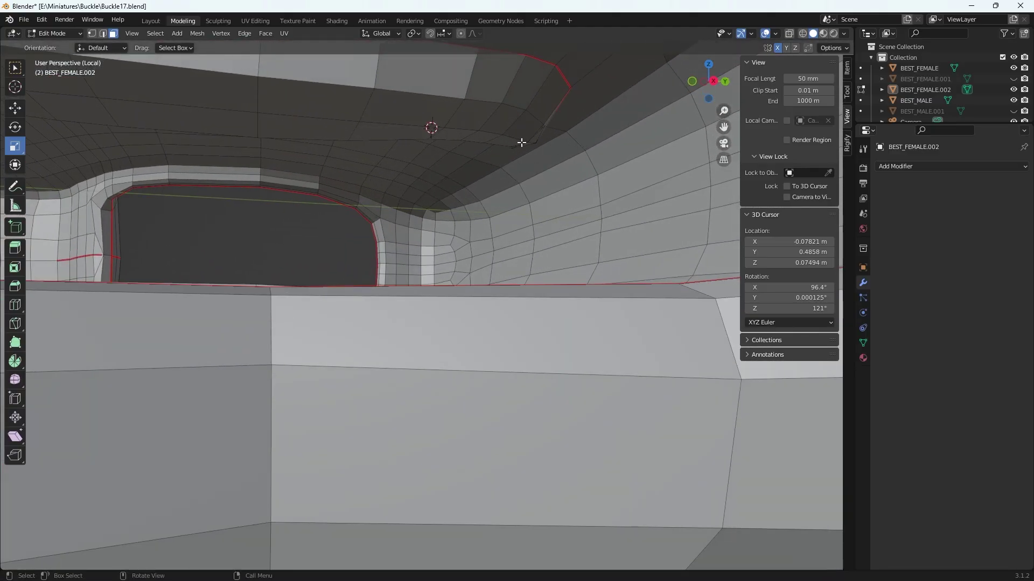
key(Tab)
Add a Mirror modifier to the buckle on axis Z with Bisect Z and Flip Z
click(558, 231)
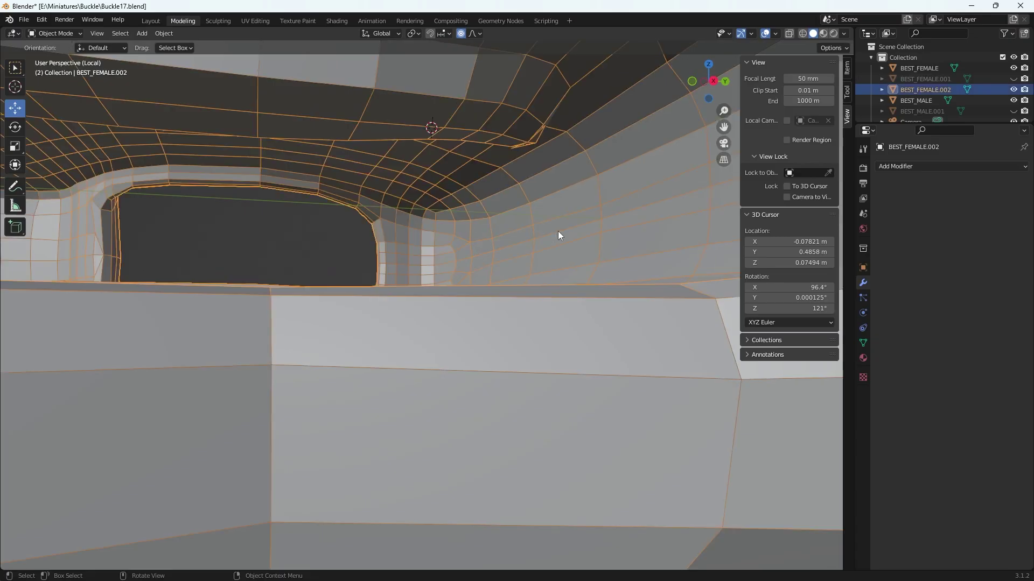
click(915, 168)
click(819, 291)
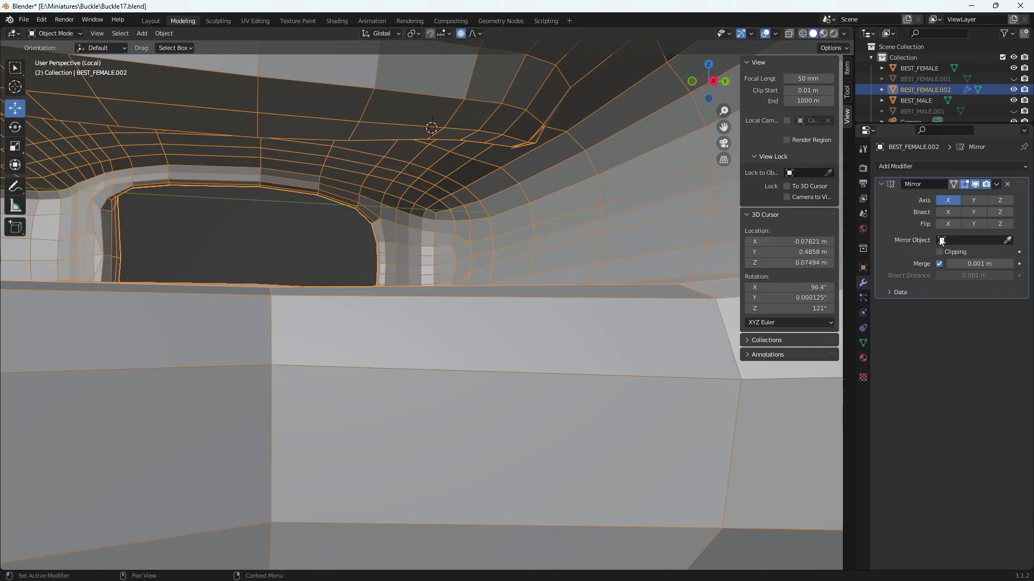
click(999, 213)
click(948, 199)
click(1000, 224)
mouse_move(593, 219)
middle_down()
mouse_move(609, 234)
mouse_move(609, 220)
middle_up()
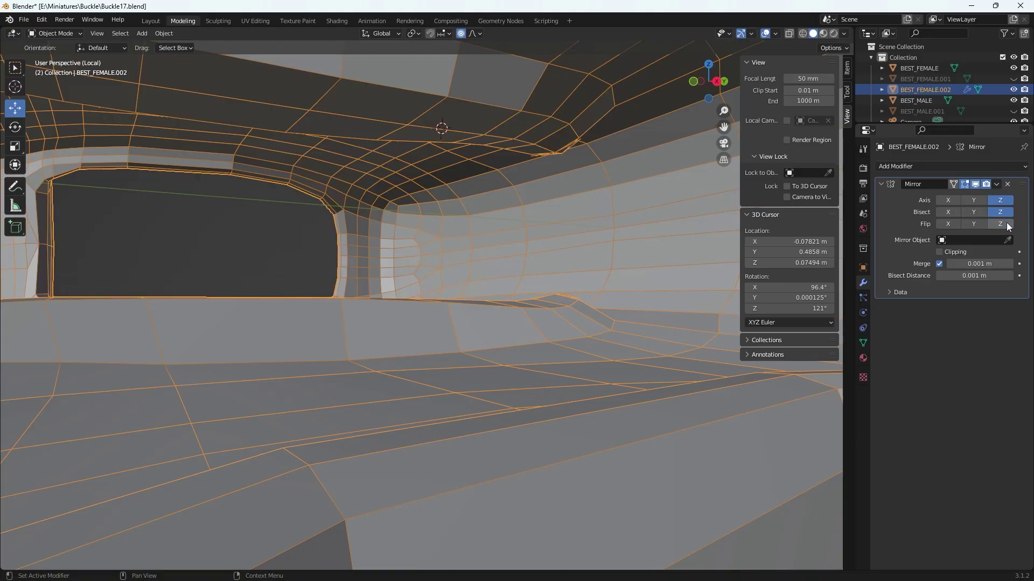
mouse_move(558, 300)
middle_down()
mouse_move(571, 311)
mouse_move(571, 291)
middle_up()
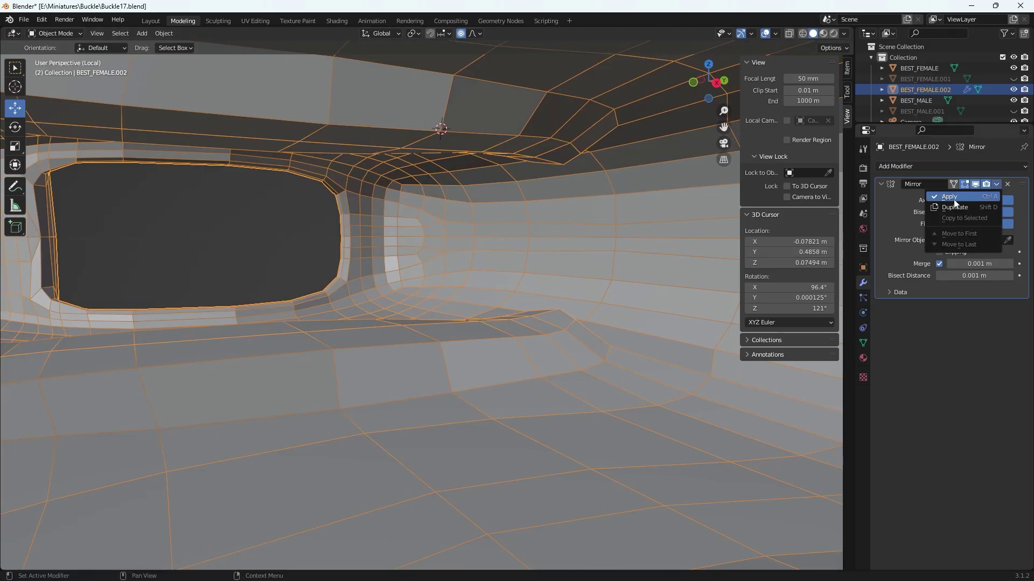
Apply the Mirror modifier and orbit around the mirrored buckle
click(955, 199)
scroll(452, 304, down, 3)
middle_drag(451, 305, 538, 259)
scroll(422, 280, down, 4)
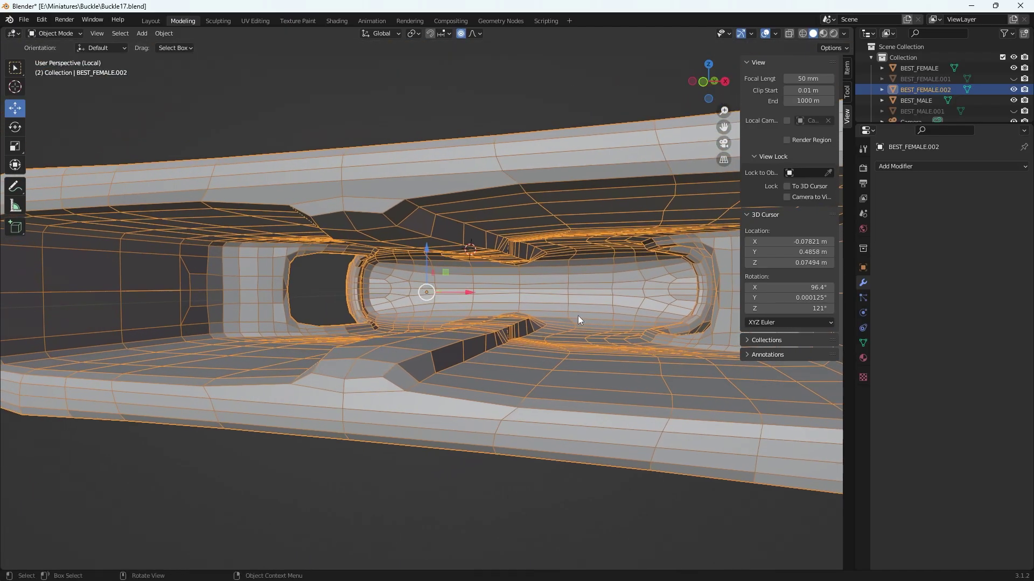
Put the mirrored buckle in Edit Mode and run Select Faces by Sides
scroll(577, 316, down, 2)
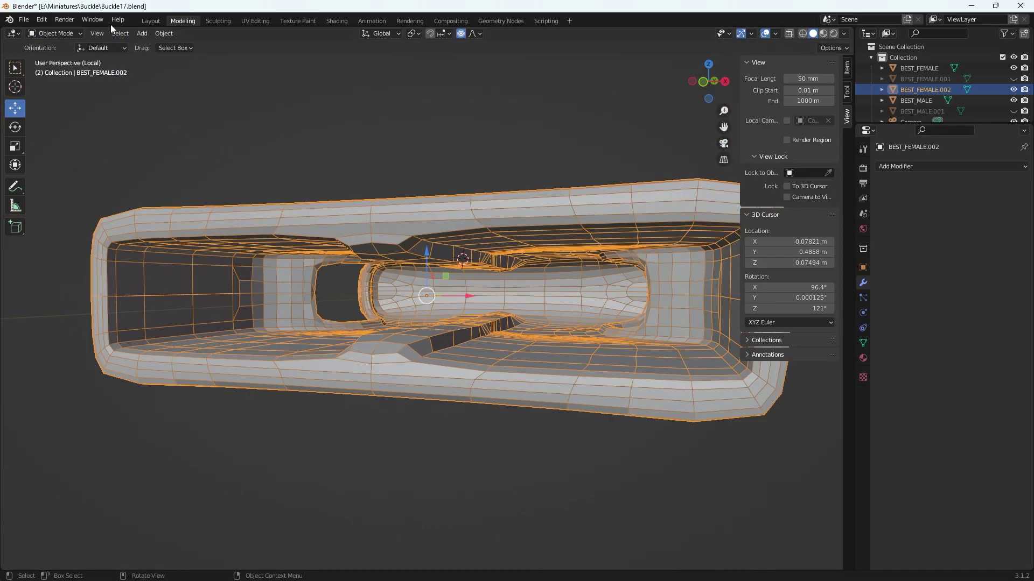
click(72, 35)
click(67, 60)
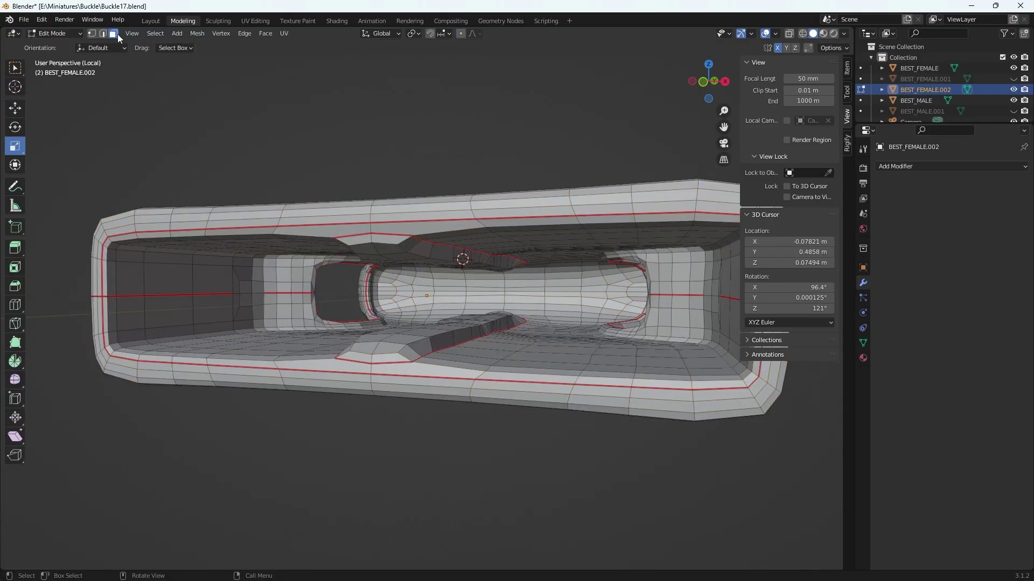
click(161, 33)
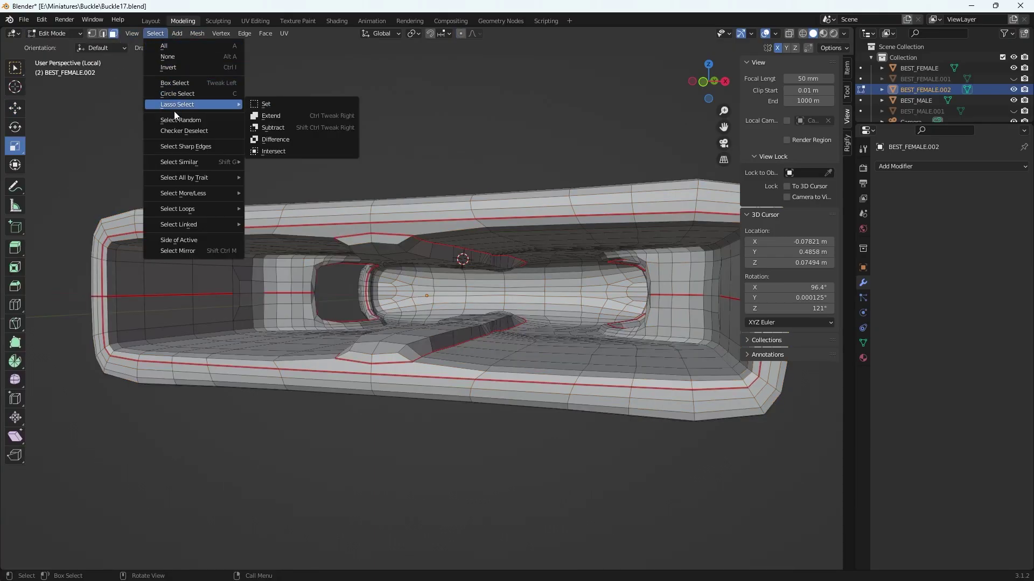
mouse_move(195, 177)
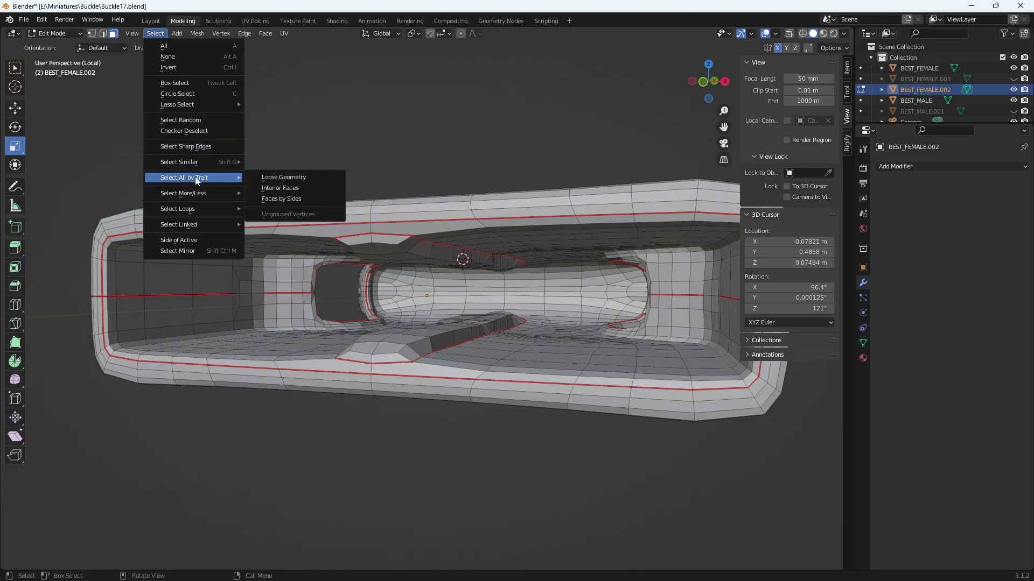
click(294, 198)
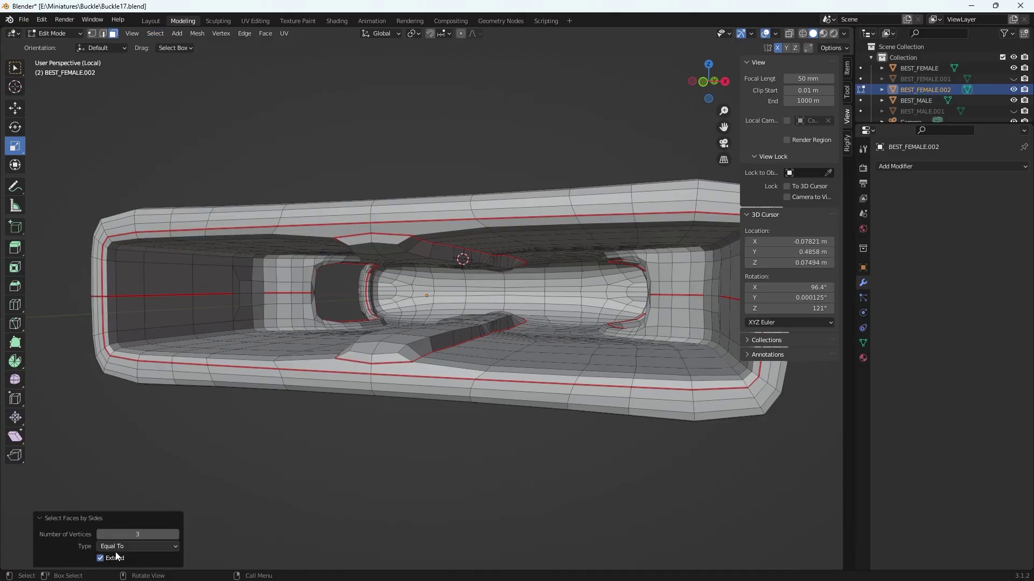
middle_drag(436, 418, 421, 341)
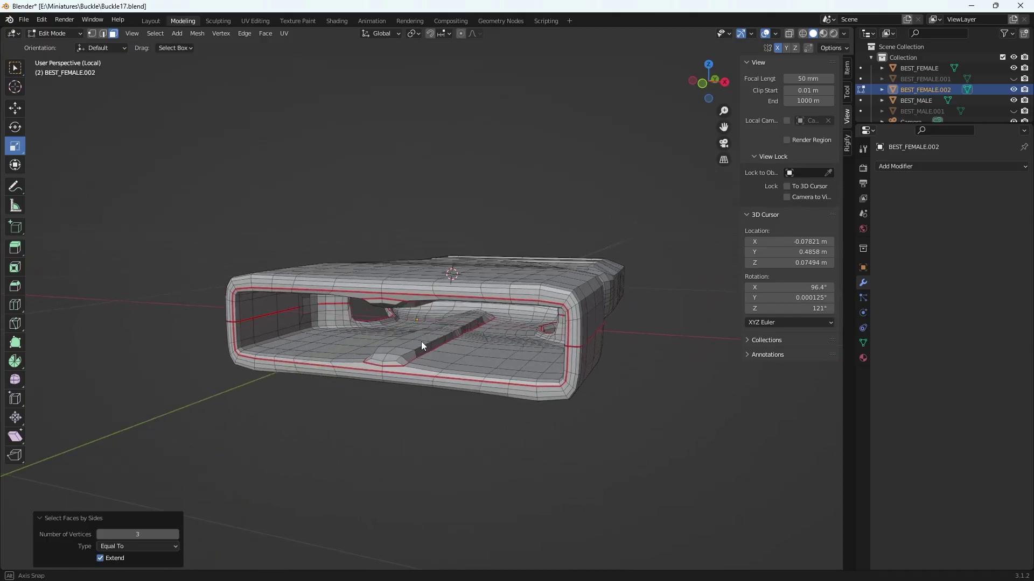
scroll(483, 312, up, 5)
middle_drag(483, 311, 494, 374)
scroll(493, 369, down, 6)
middle_drag(381, 353, 432, 336)
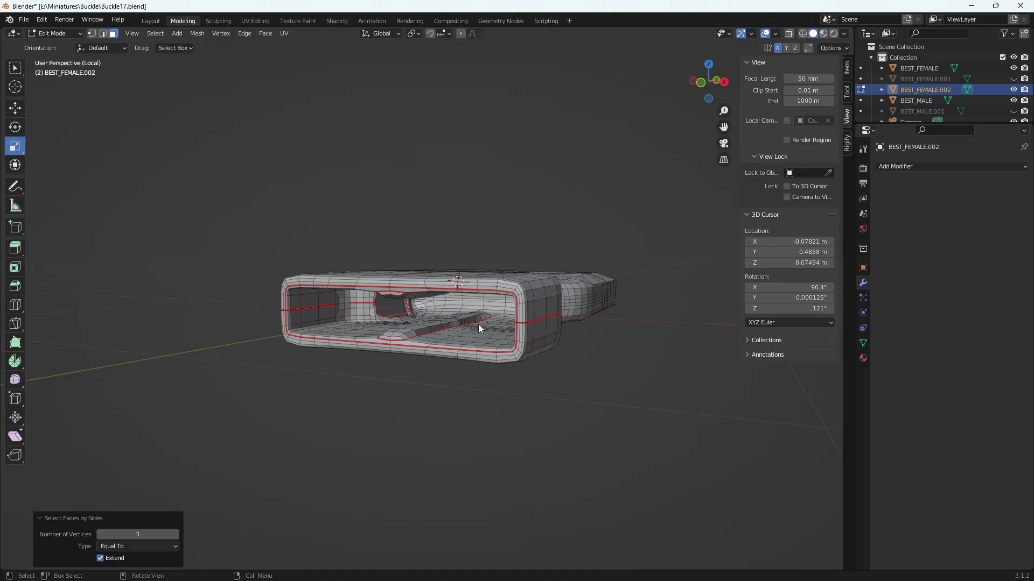
scroll(479, 328, up, 5)
scroll(517, 371, down, 6)
drag(251, 167, 867, 560)
middle_drag(698, 496, 545, 390)
key(alt+a)
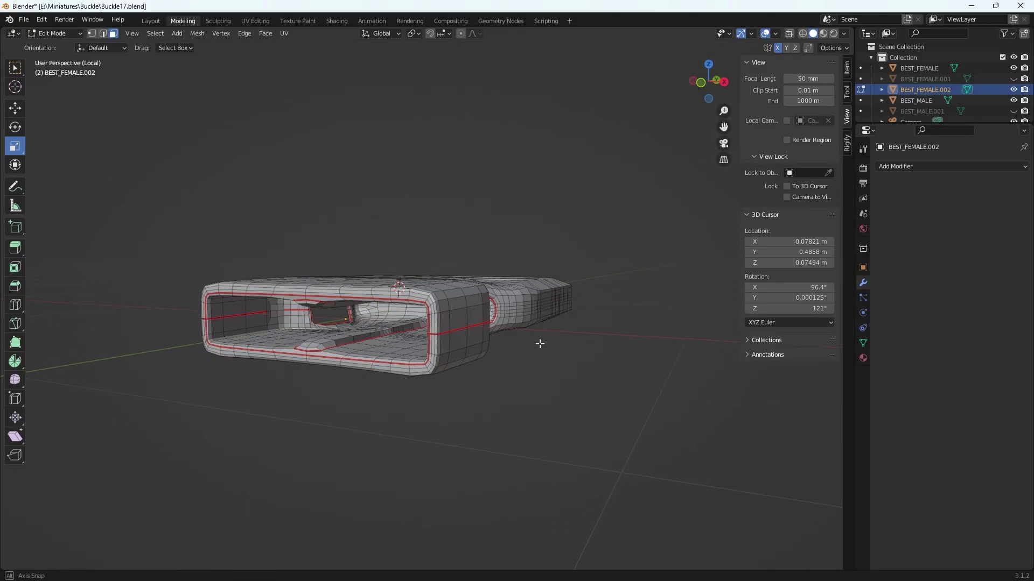
middle_drag(540, 343, 485, 381)
click(485, 381)
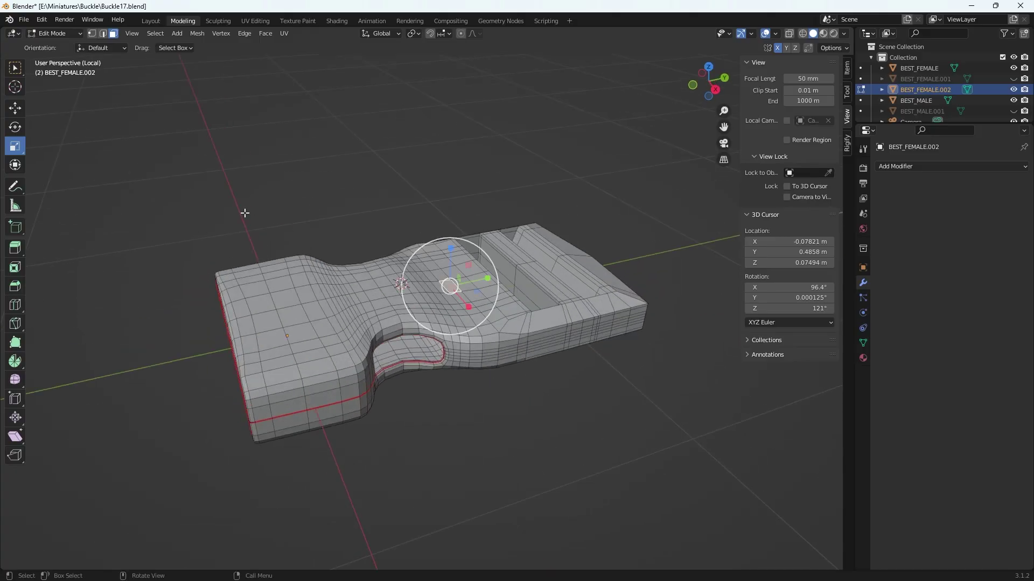
middle_drag(281, 235, 339, 237)
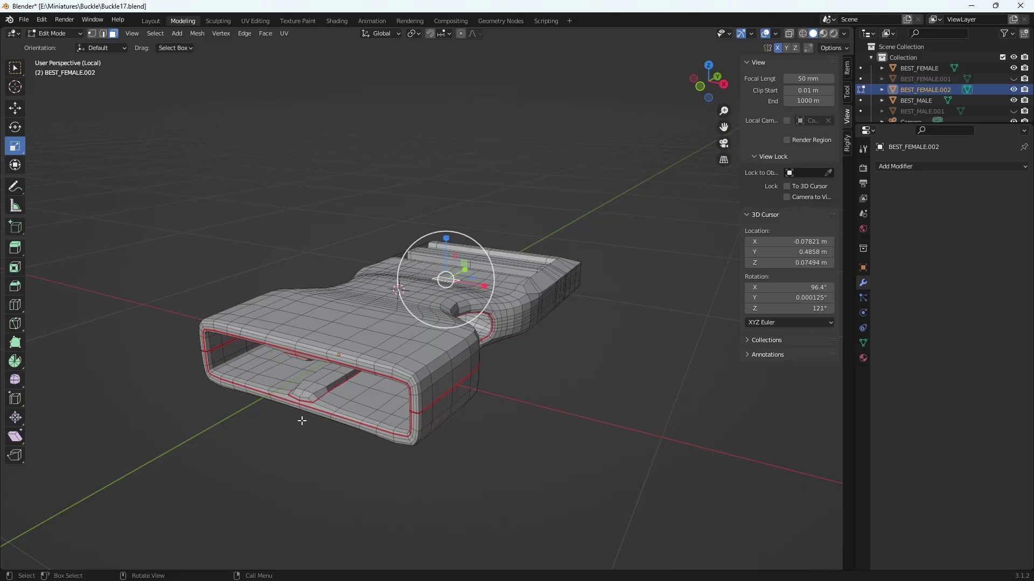
scroll(301, 420, up, 3)
scroll(265, 447, down, 1)
scroll(258, 447, up, 3)
scroll(353, 371, down, 1)
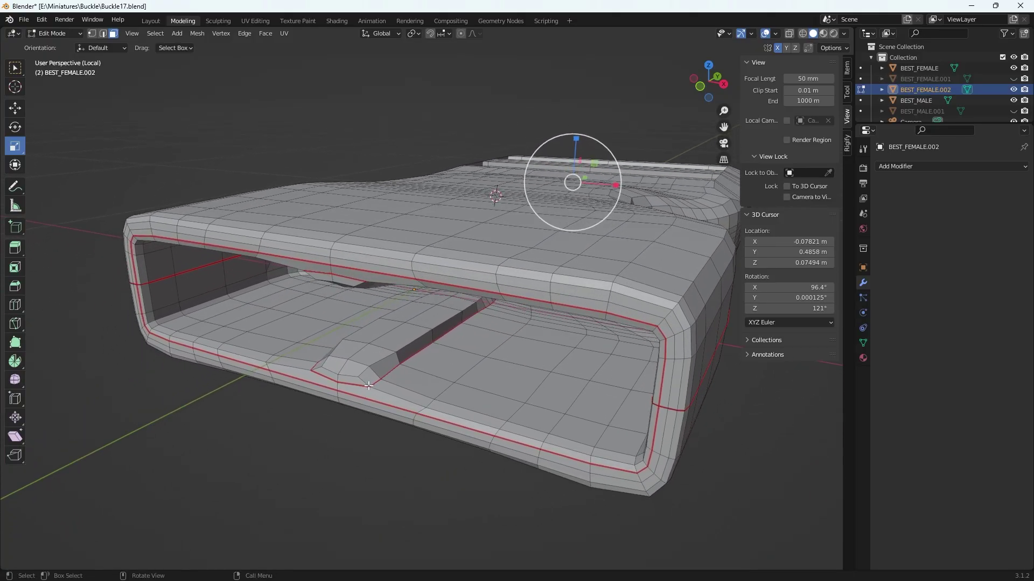